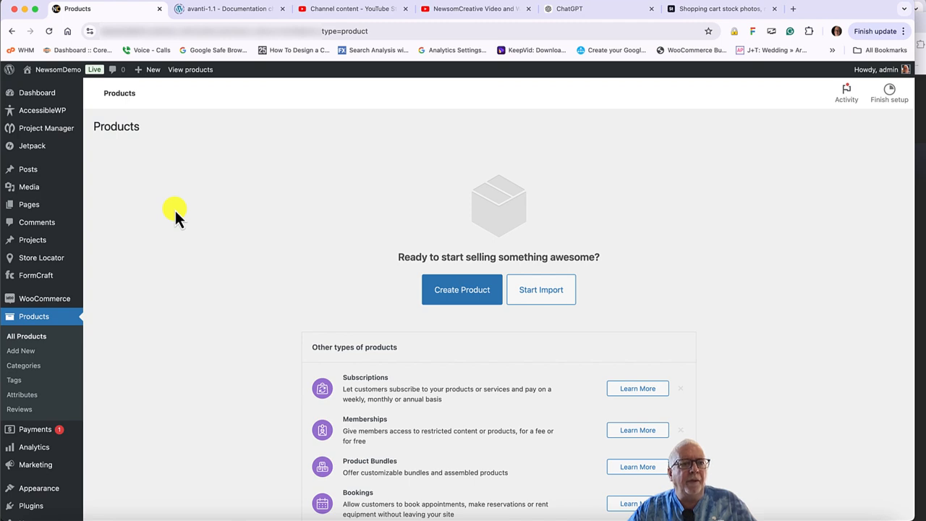
# - Start a new product and name it "Wonderland Magic Mushroom Chocolate Bar"
pyautogui.moveTo(37, 307)
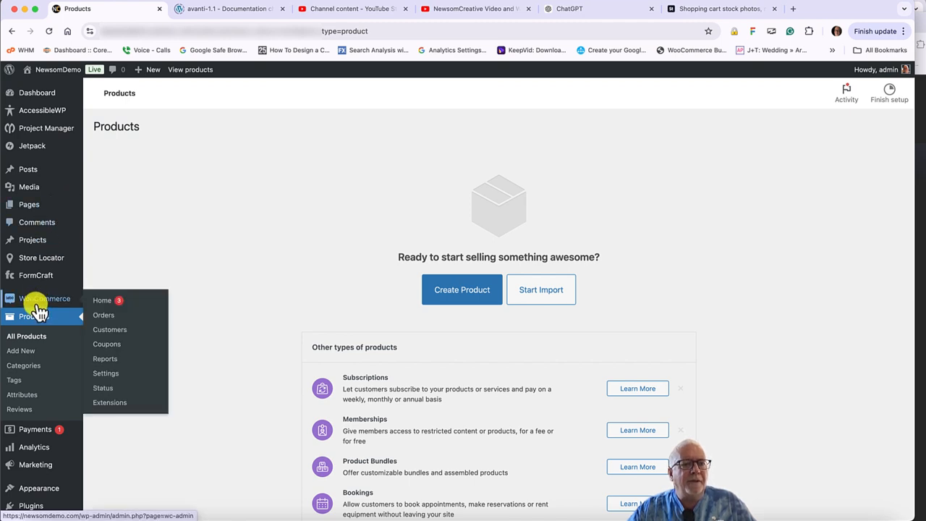
pyautogui.click(42, 355)
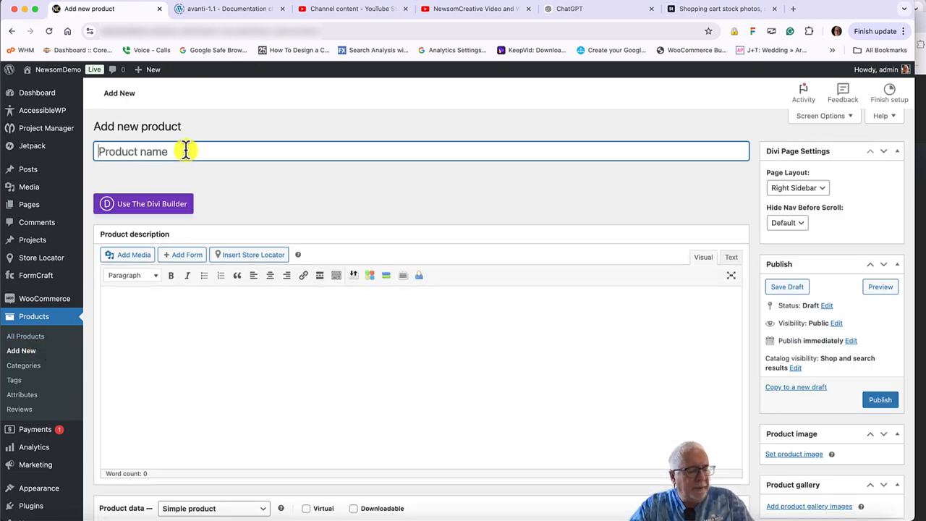
pyautogui.write('Wonderl')
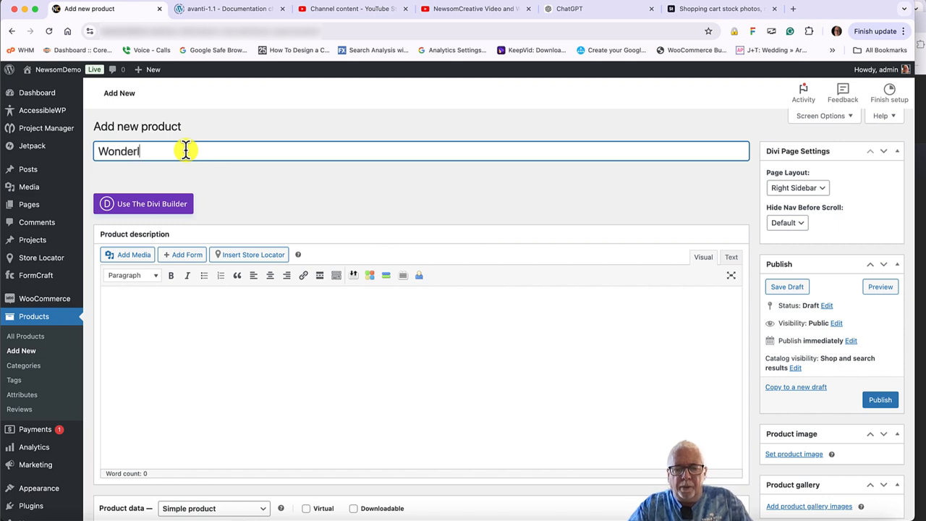
pyautogui.write('and Magic Mush')
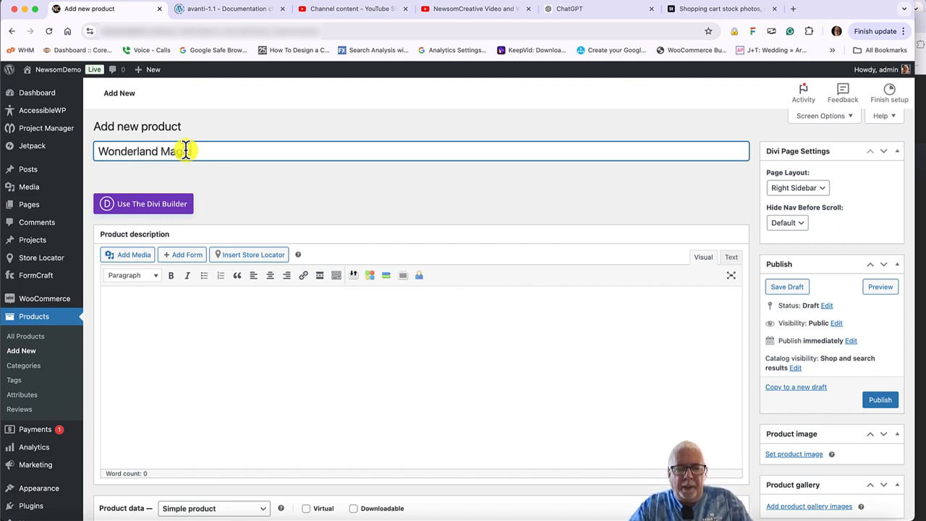
pyautogui.write('room')
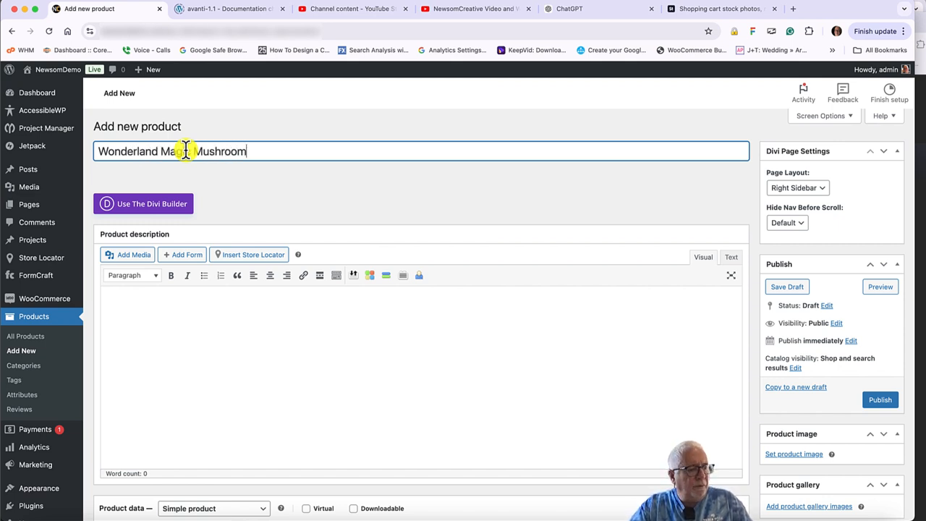
pyautogui.write(' Cho')
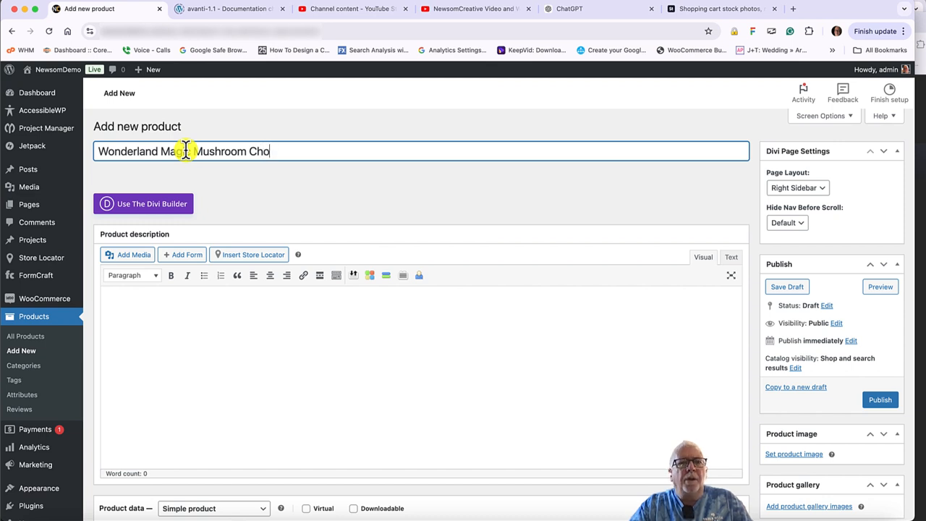
pyautogui.write('colate Bars')
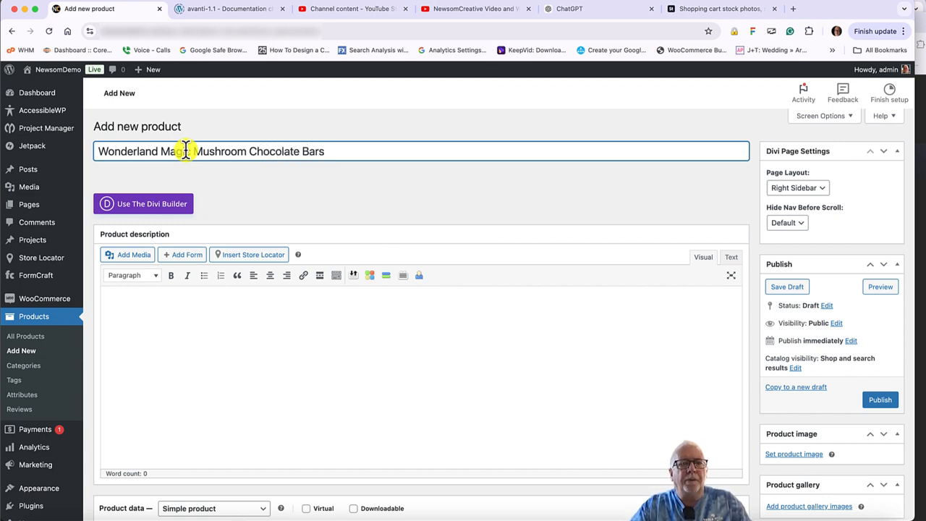
pyautogui.press('BackSpace')
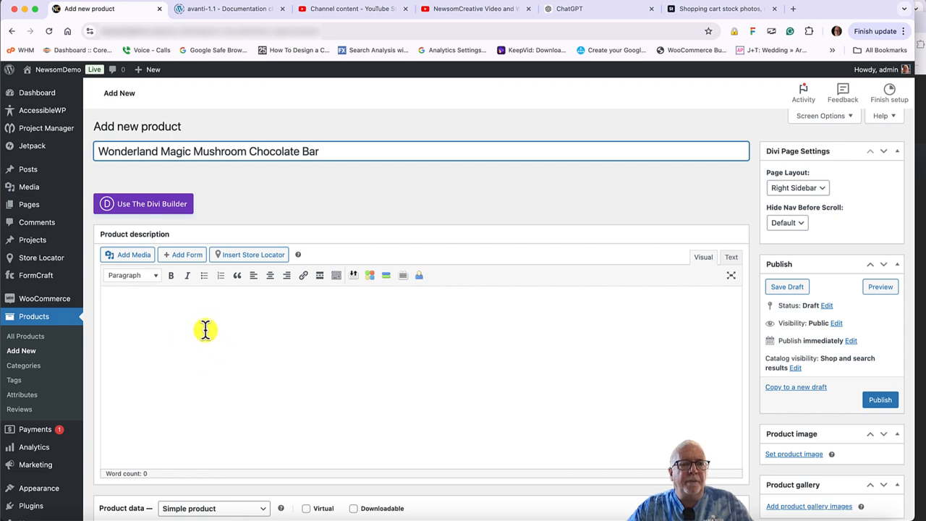
# - Copy the full description paragraph from the Wonderland Chocolates note in Notes and paste it into the main product description
pyautogui.scroll(-1, 244, 341)
pyautogui.scroll(-10, 244, 341)
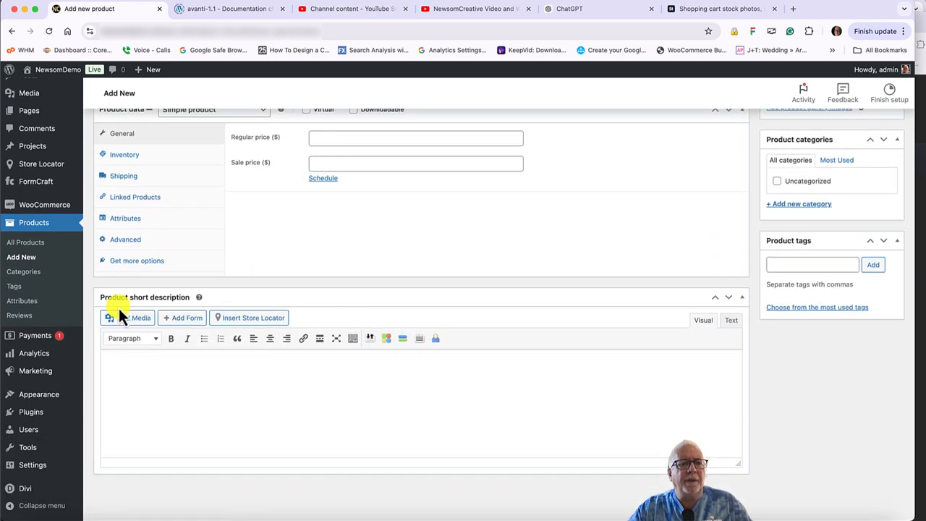
pyautogui.scroll(10, 226, 417)
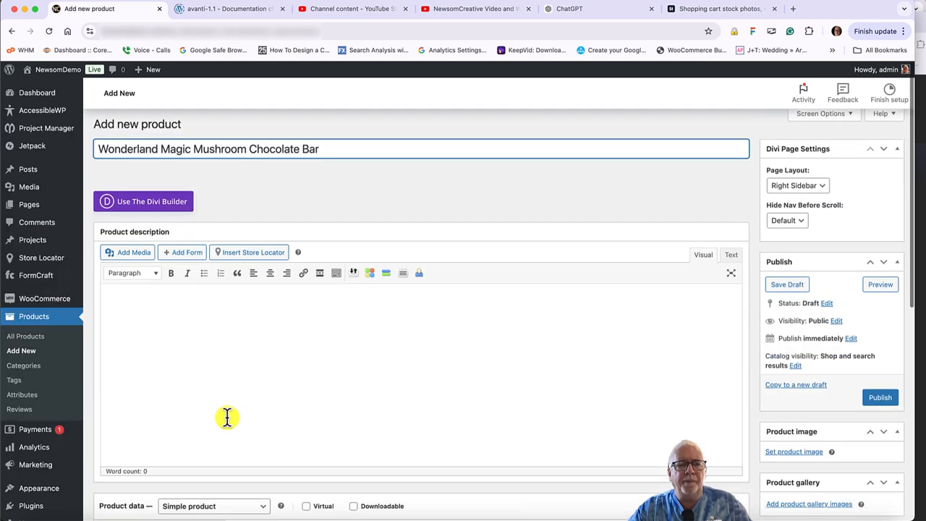
pyautogui.click(314, 519)
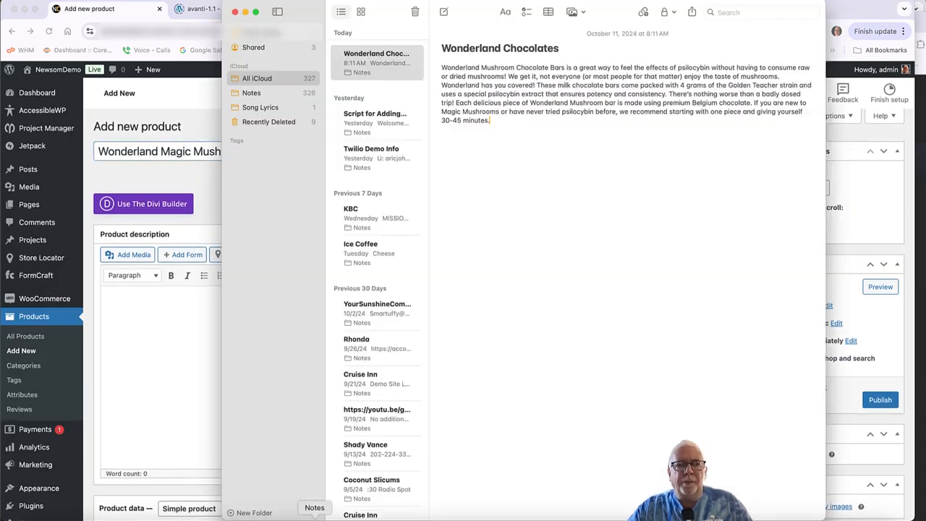
pyautogui.moveTo(492, 121); pyautogui.dragTo(442, 63)
pyautogui.press('super+c')
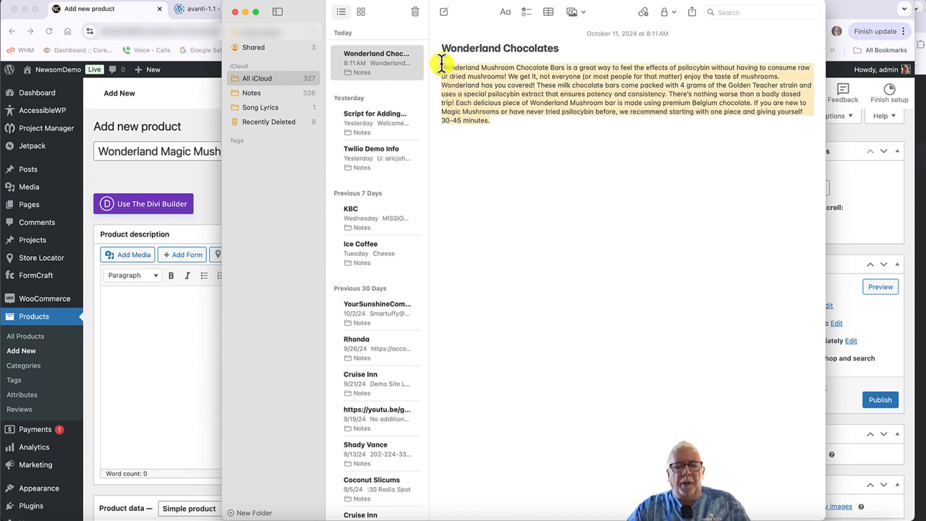
pyautogui.click(130, 313)
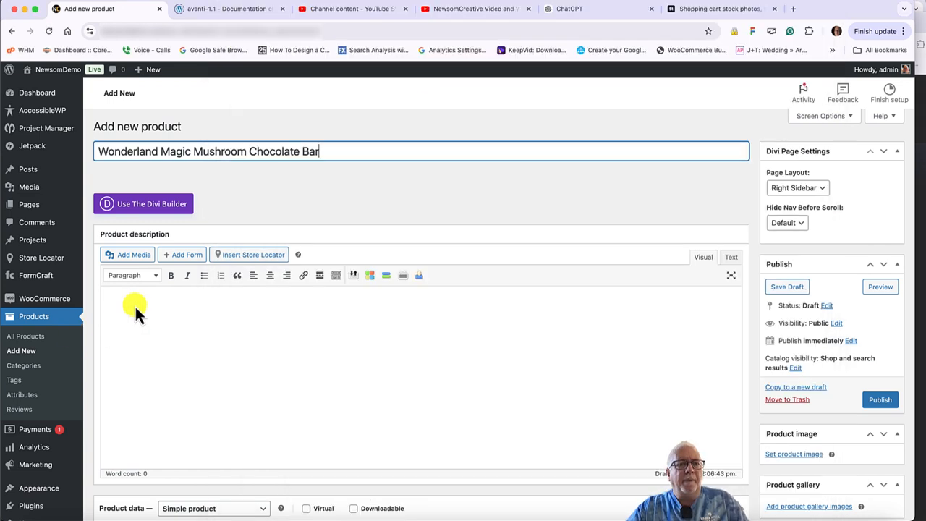
pyautogui.press('super+v')
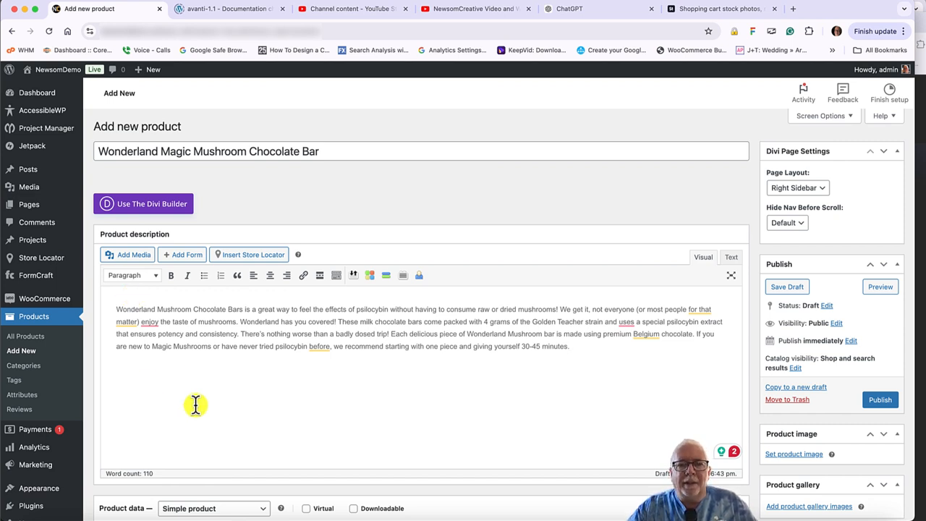
# - Paste the same Wonderland Mushroom Chocolate Bars paragraph into the product short description
pyautogui.scroll(-1, 196, 406)
pyautogui.scroll(-1, 196, 406)
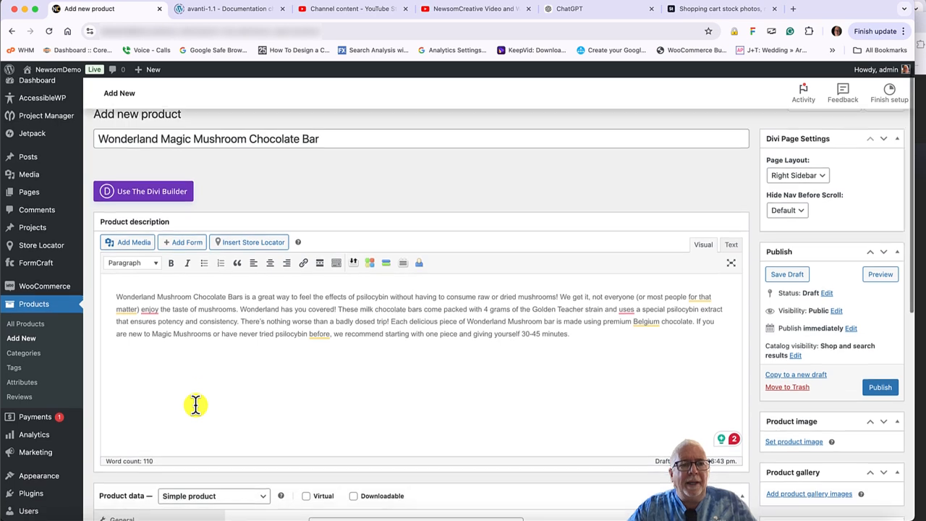
pyautogui.scroll(-10, 195, 405)
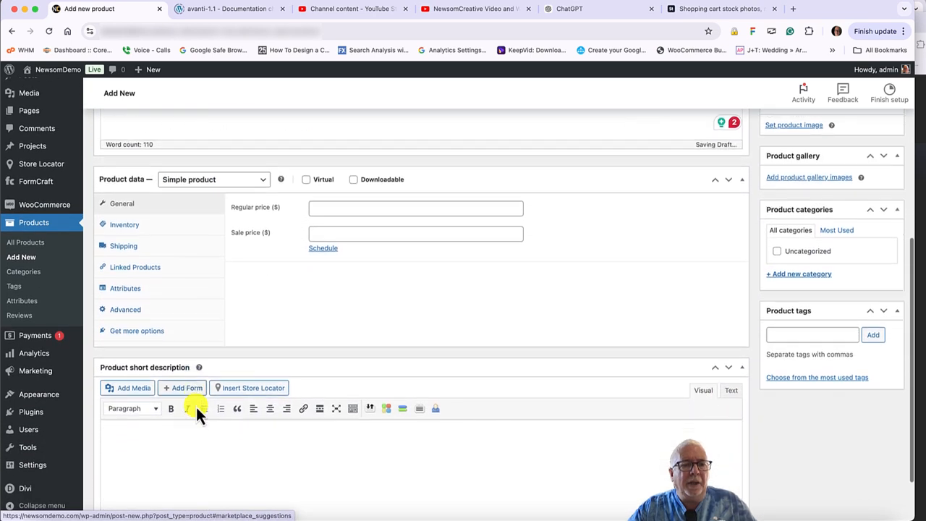
pyautogui.click(174, 431)
pyautogui.write("Wonderland Mushroom Chocolate Bars is a great way to feel the effects of psilocybin without having to consume raw or dried mushrooms! We get it, not everyone (or most people for that matter) enjoy the taste of mushrooms. Wonderland has you covered! These milk chocolate bars come packed with 4 grams of the Golden Teacher strain and uses a special proprietary extract that ensures potency and consistency. There's nothing worse than a badly dosed trip! Each delicious piece of Wonderland Mushroom bar is made using premium Belgium chocolate. If you are new to Magic Mushrooms or have never tried psilocybin before, we recommend starting with one piece and giving yourself 30-45 minutes.")
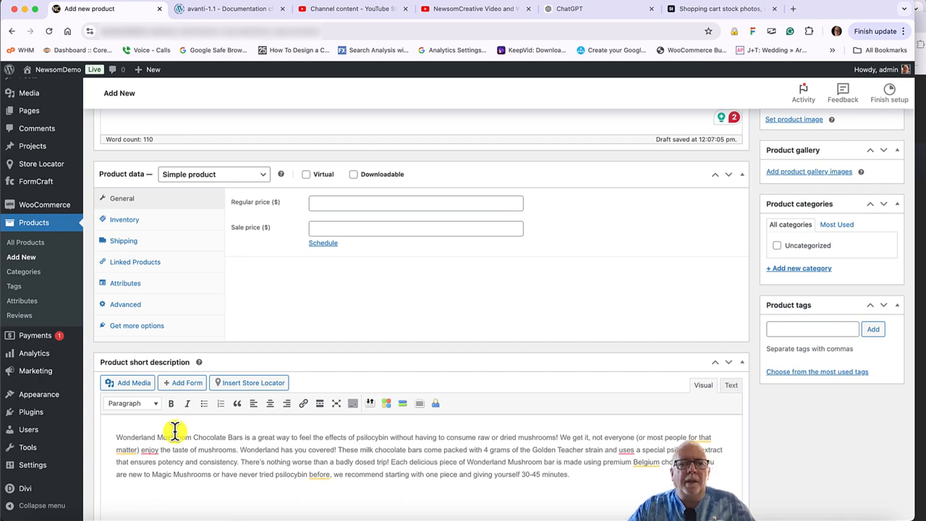
# - Set the product type to Variable product in the product data
pyautogui.scroll(2, 285, 321)
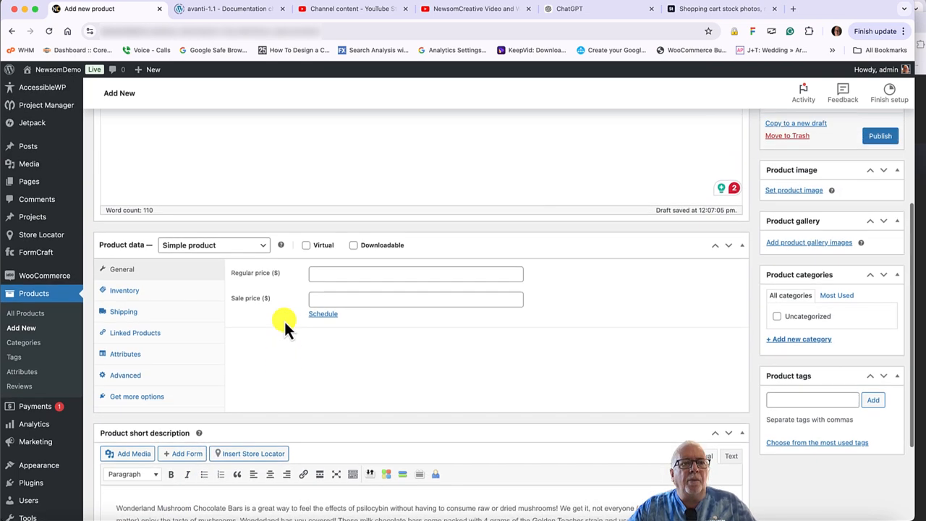
pyautogui.scroll(7, 284, 321)
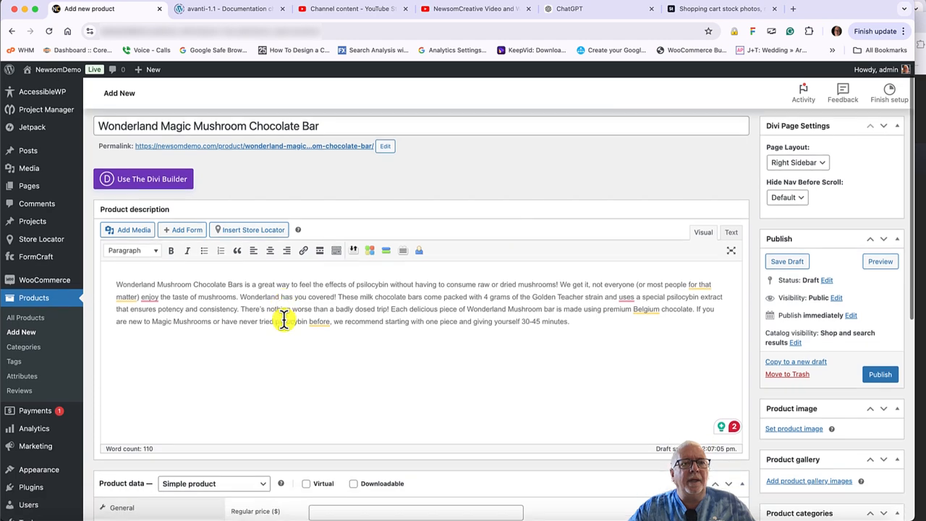
pyautogui.scroll(-7, 285, 322)
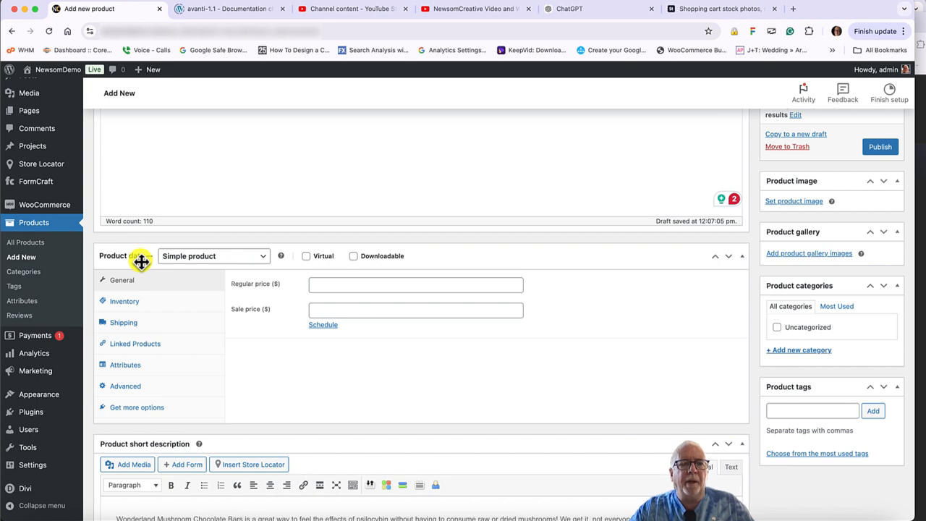
pyautogui.click(266, 265)
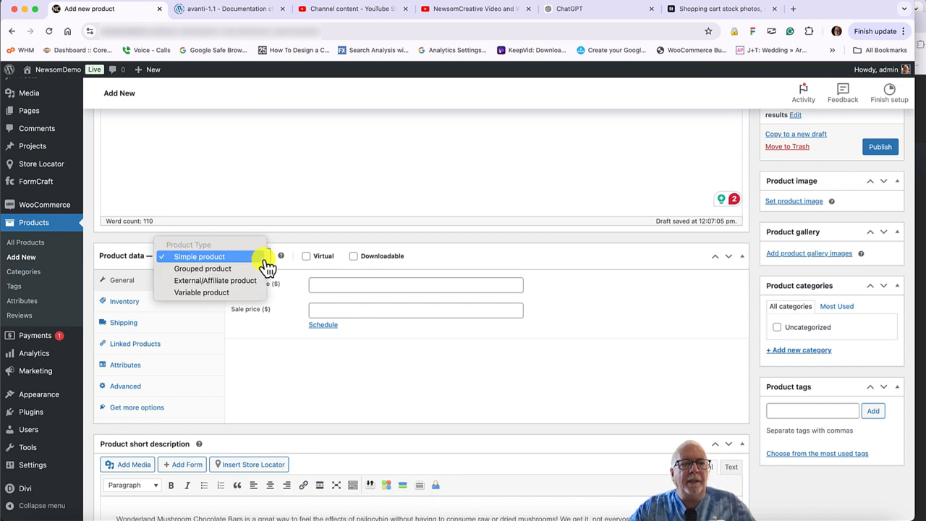
pyautogui.click(228, 293)
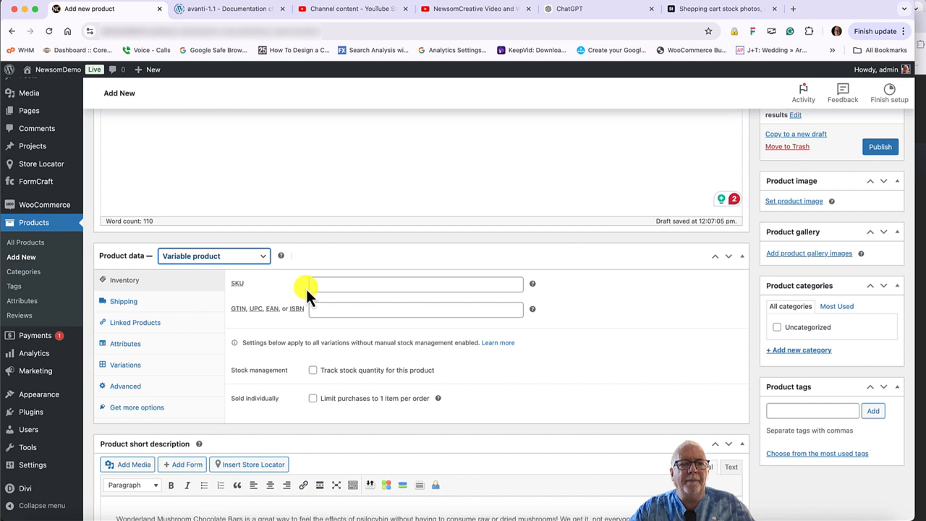
# - Enter 0694 as the product's SKU in the inventory settings
pyautogui.click(321, 284)
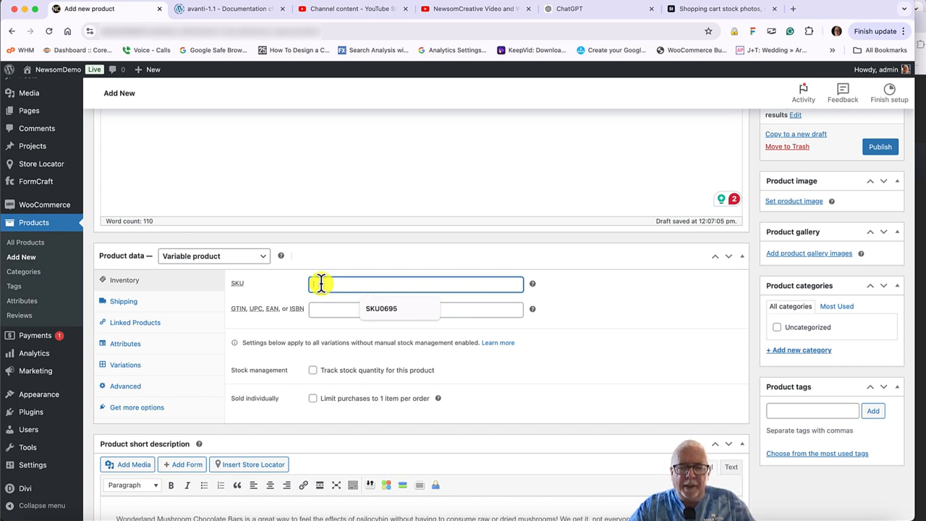
pyautogui.write('d')
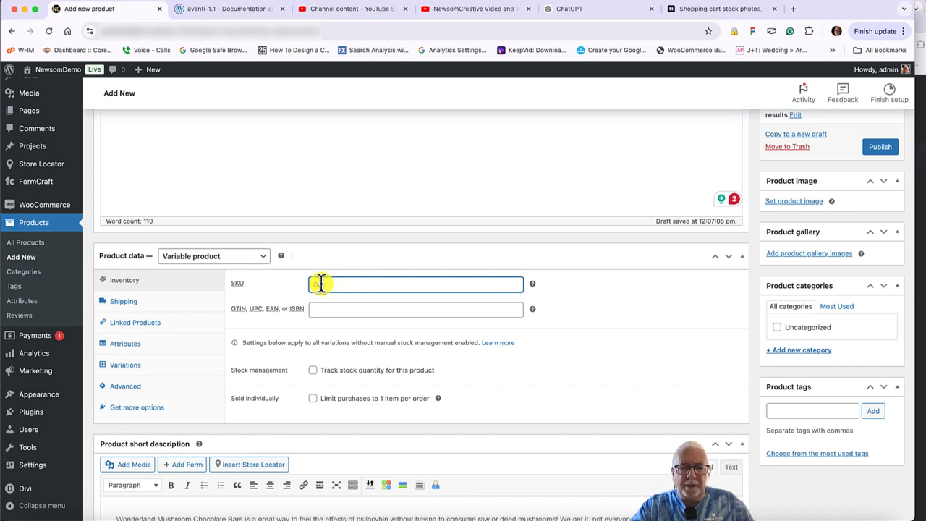
pyautogui.write('4')
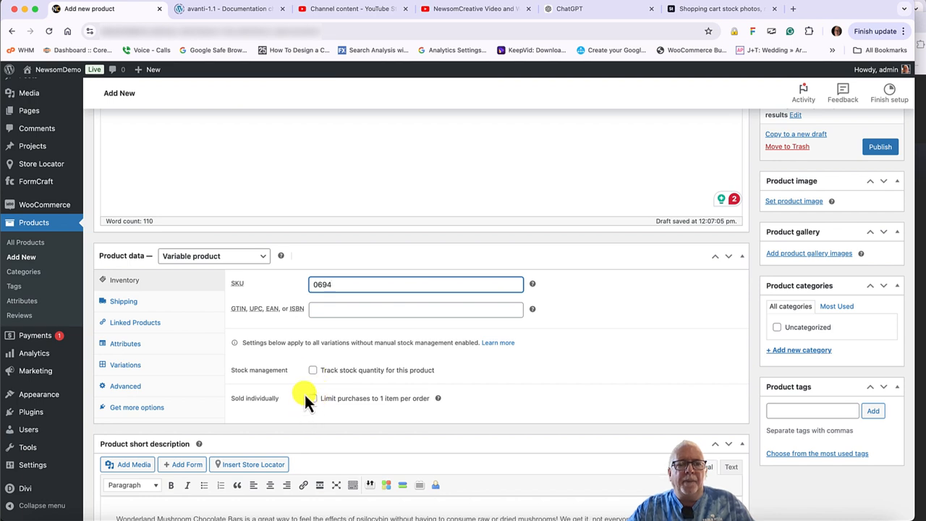
pyautogui.click(312, 370)
pyautogui.scroll(-2, 347, 405)
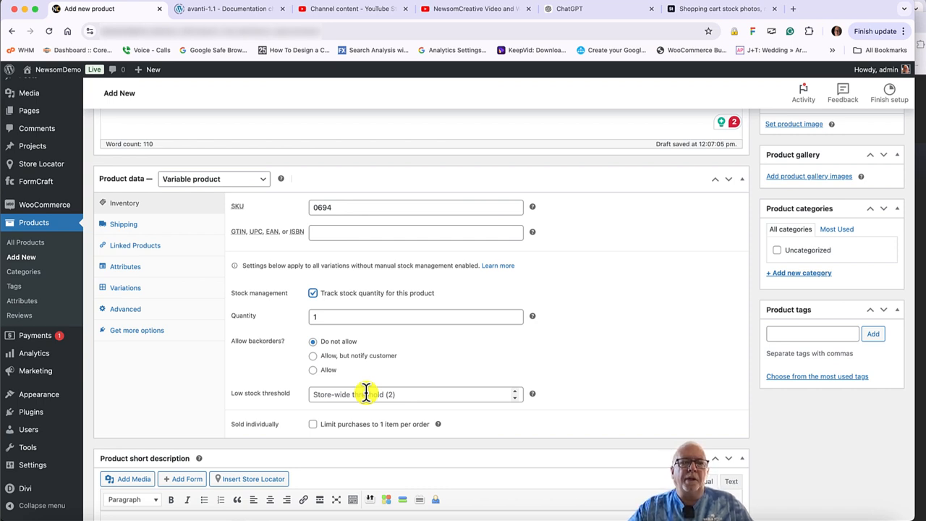
pyautogui.click(314, 294)
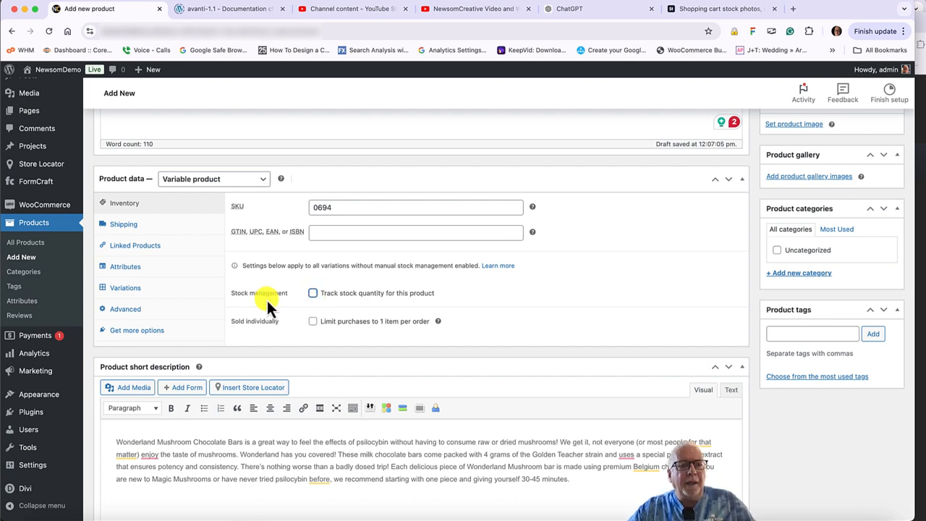
# - Name the new product attribute Flavor
pyautogui.click(144, 292)
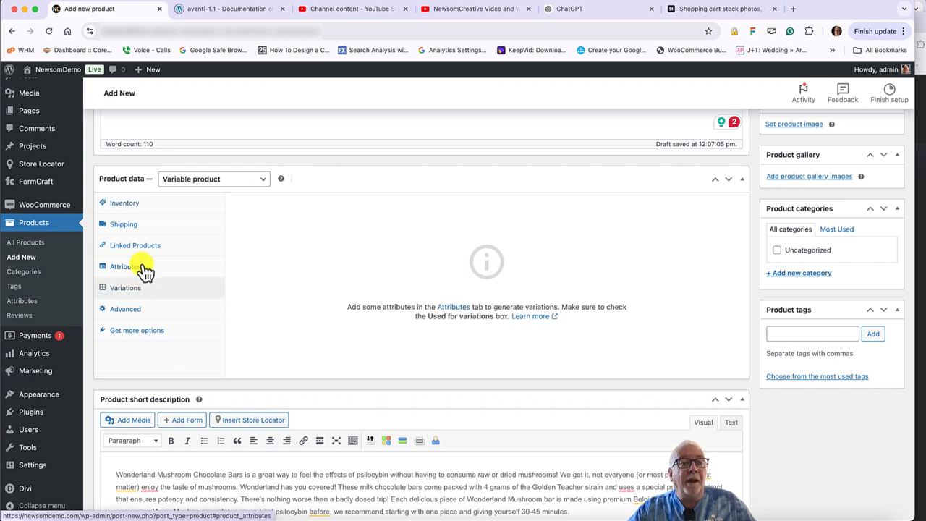
pyautogui.click(143, 269)
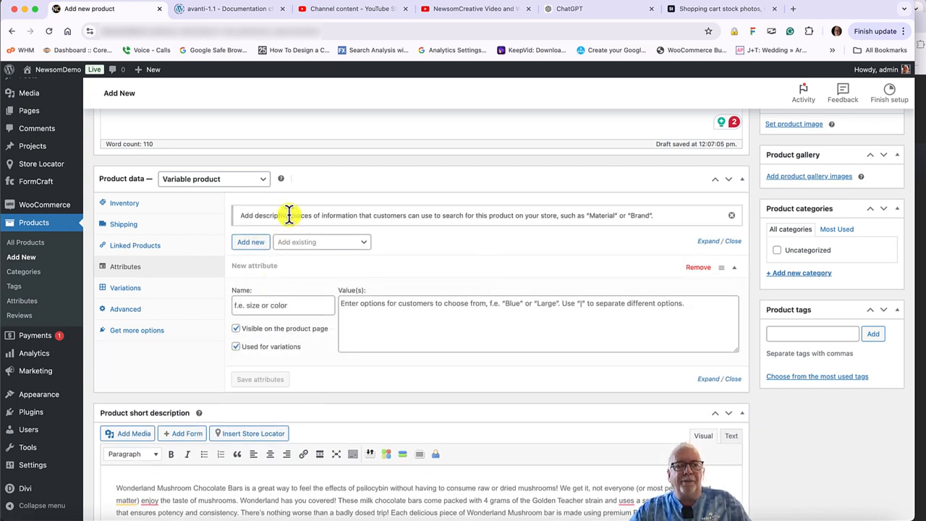
pyautogui.click(285, 305)
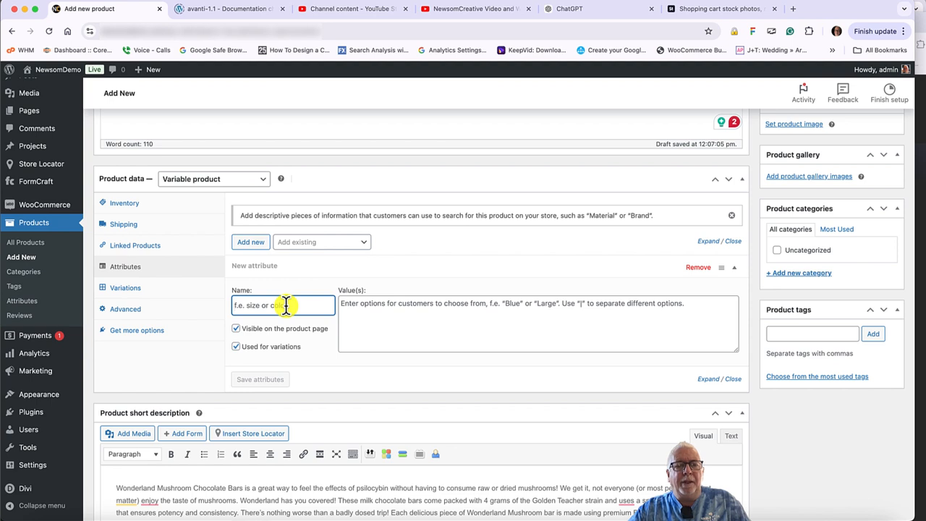
pyautogui.write('Flavor')
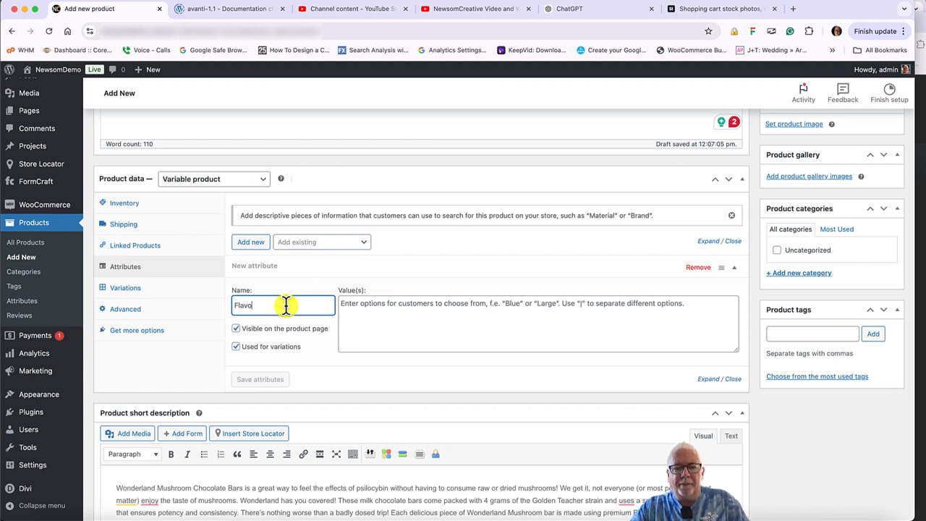
# - Give the Flavor attribute the values Milk Chocolate | Dark Chocolate Mocha | Salted Caramel and save the attributes
pyautogui.click(363, 309)
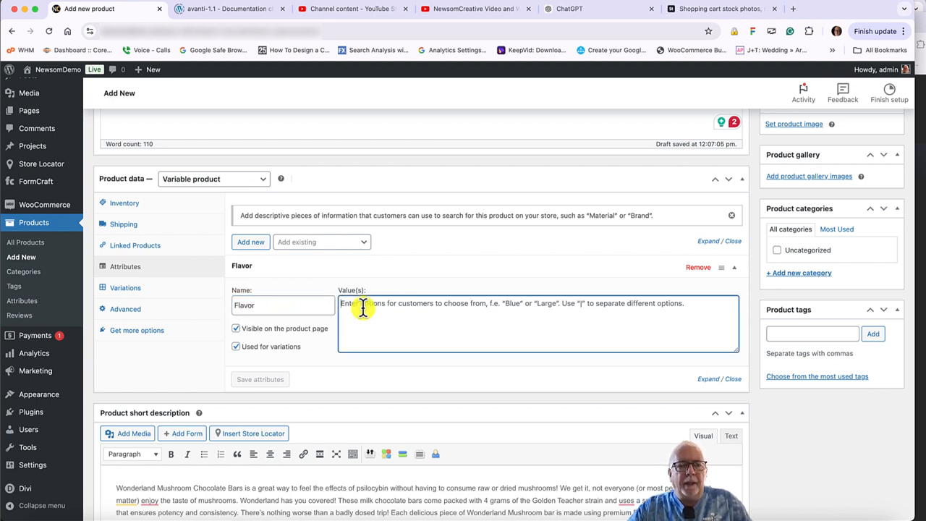
pyautogui.write('Milk')
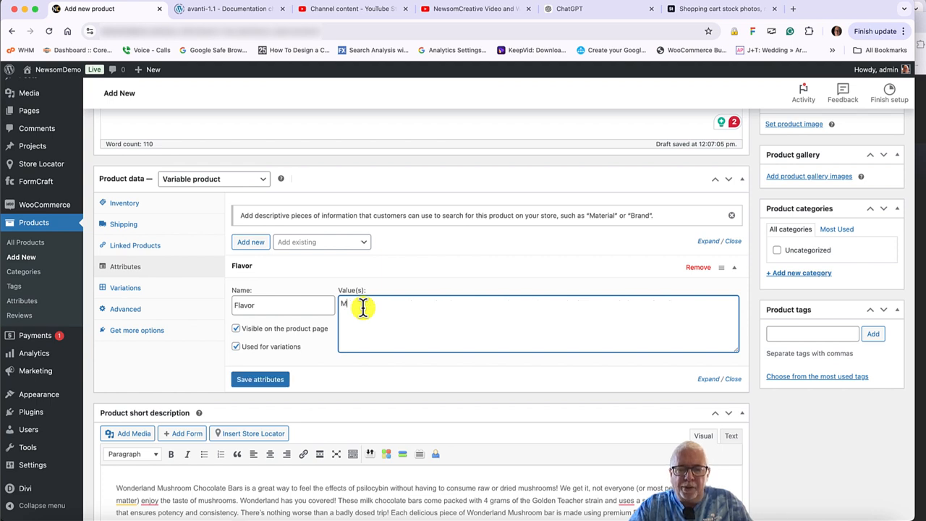
pyautogui.write(' Chocolate')
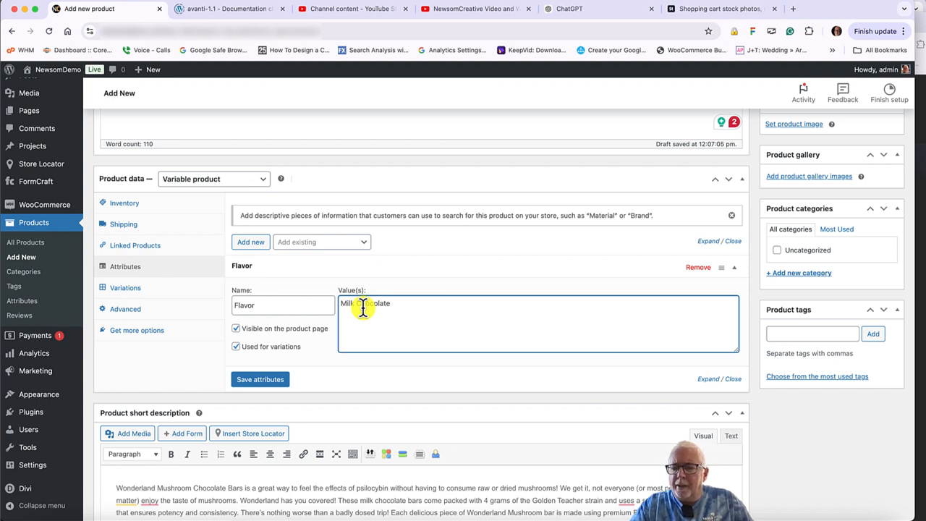
pyautogui.write('|')
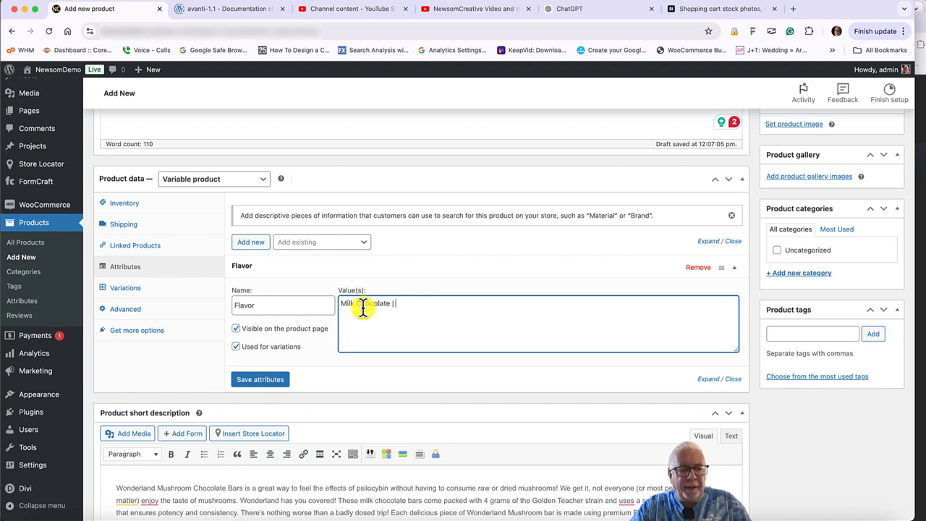
pyautogui.write('Dark')
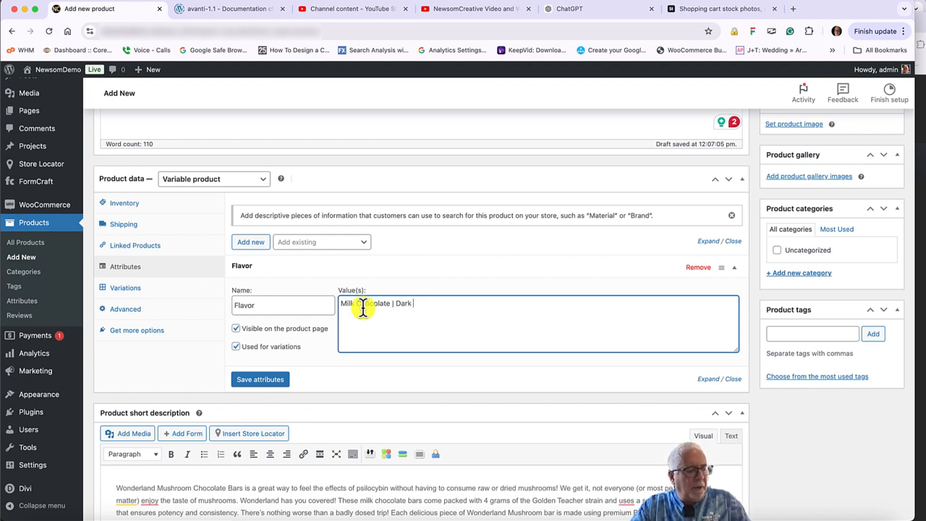
pyautogui.write(' Chocola')
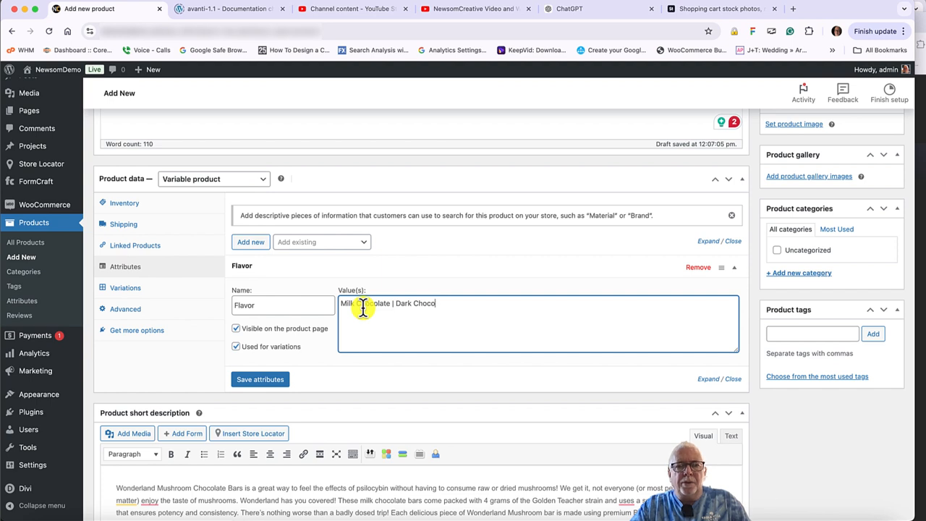
pyautogui.write('te ')
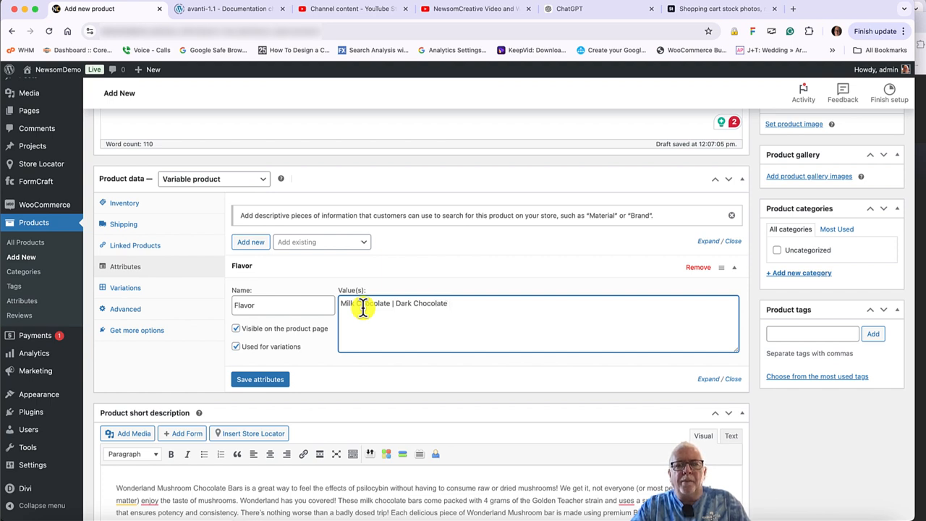
pyautogui.write('Mocha ')
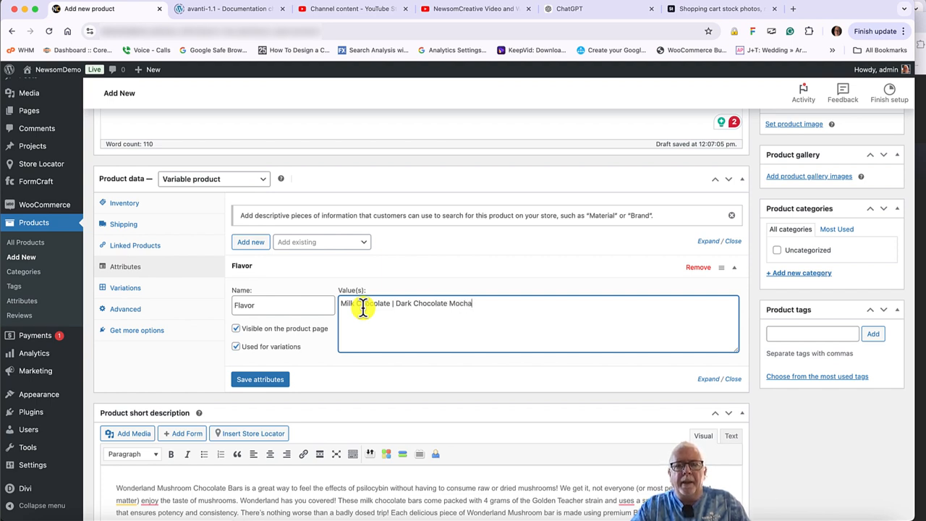
pyautogui.write('|')
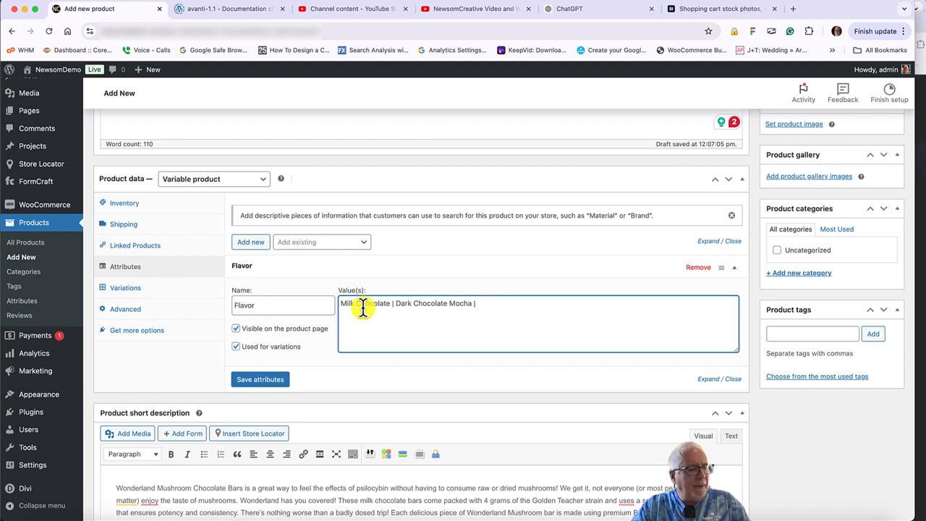
pyautogui.write(' S')
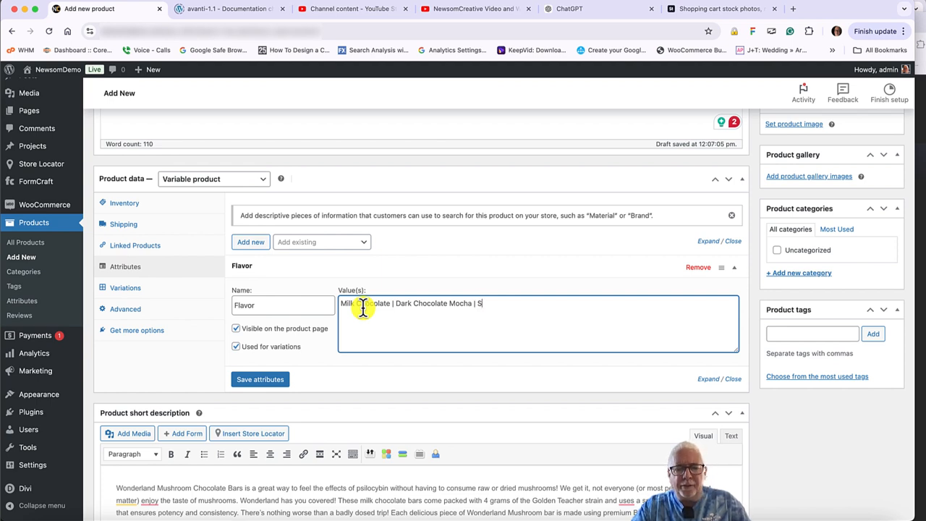
pyautogui.write('alted Caramel')
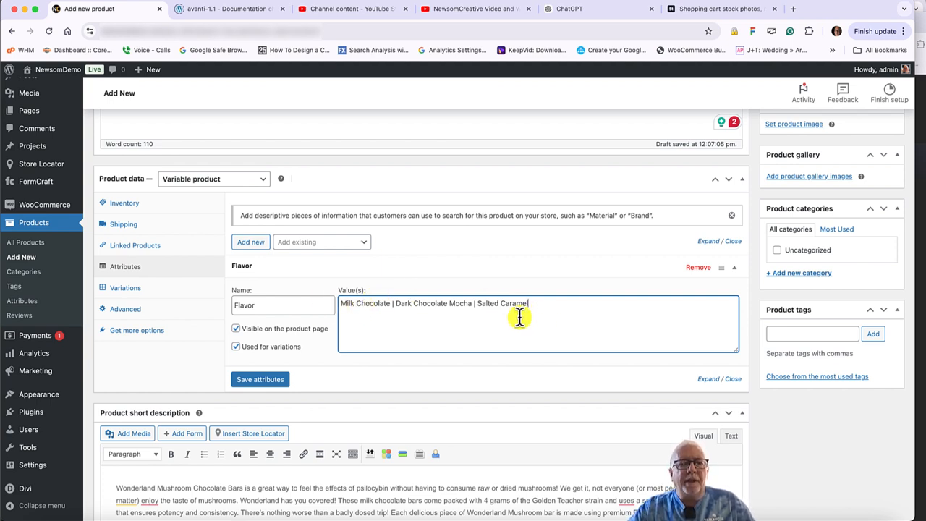
pyautogui.click(273, 381)
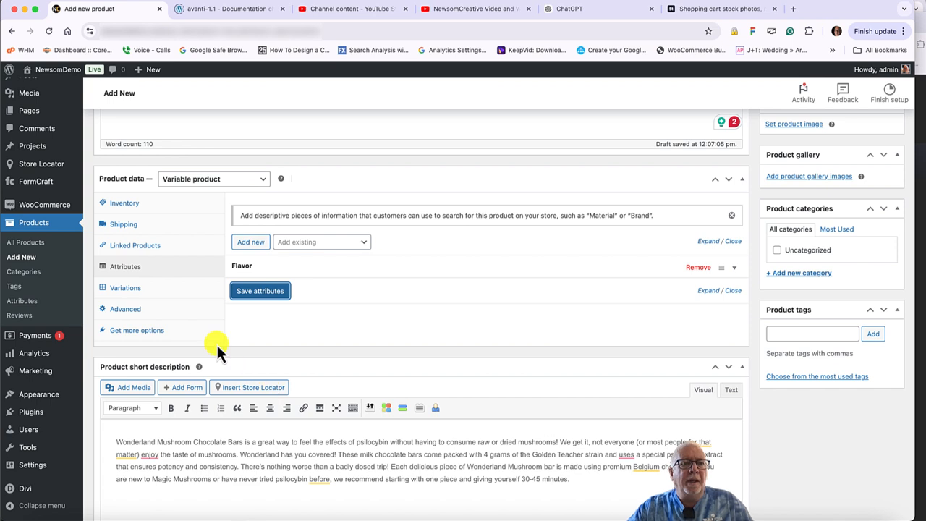
# - Generate all product variations from the saved Flavor attribute and accept the confirmation
pyautogui.click(138, 288)
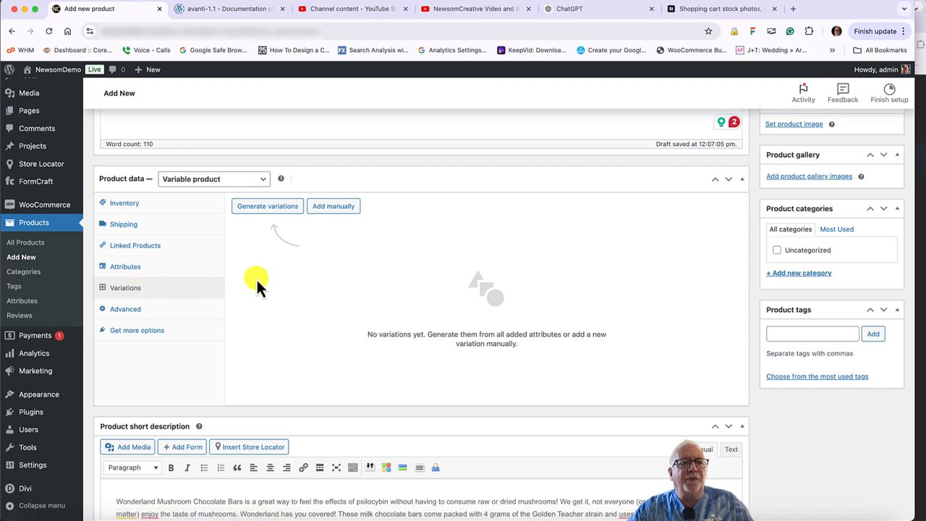
pyautogui.click(277, 208)
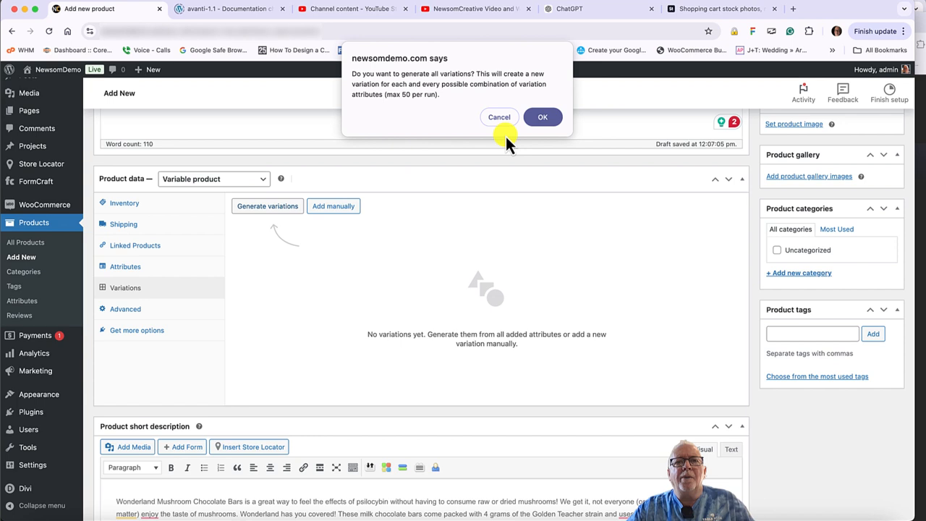
pyautogui.click(545, 117)
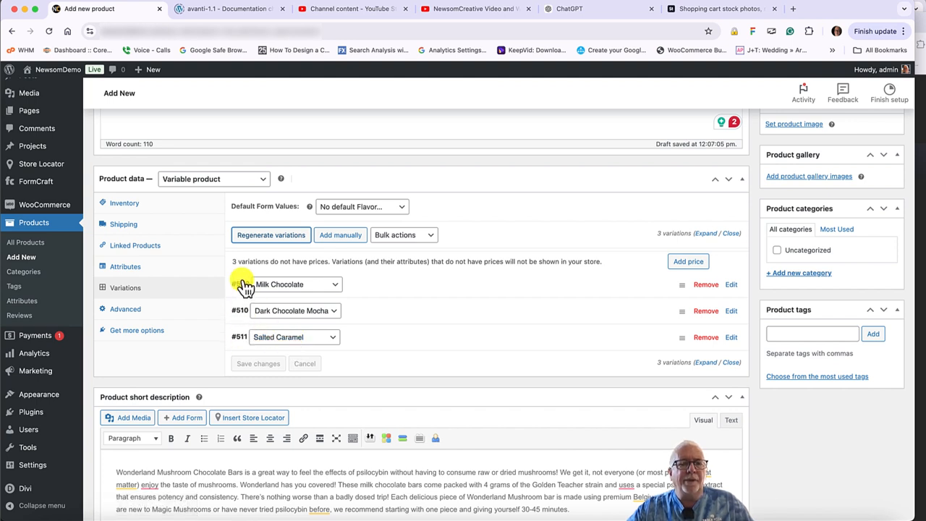
# - Give the Milk Chocolate variation the SKU 0694-1 and the image milk-chocolate-front-1.png from the media library
pyautogui.click(383, 288)
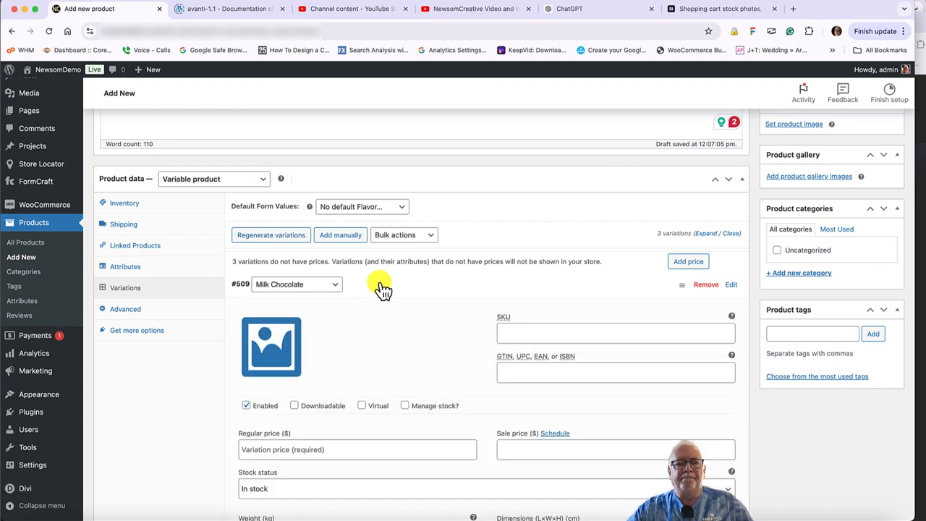
pyautogui.click(517, 334)
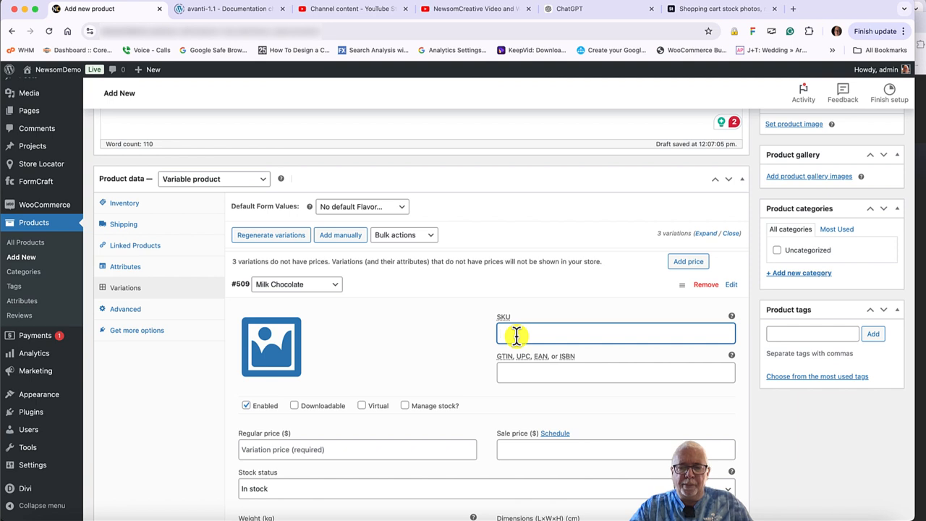
pyautogui.write('00')
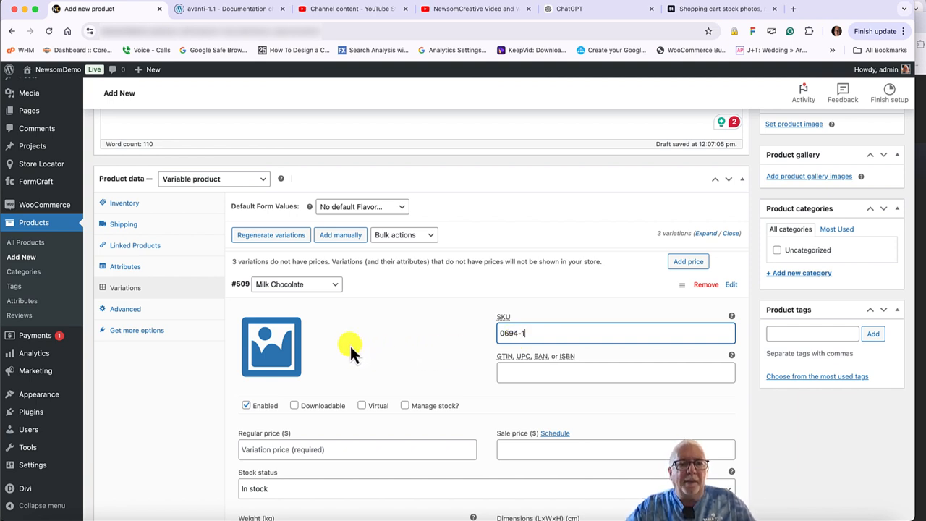
pyautogui.click(278, 350)
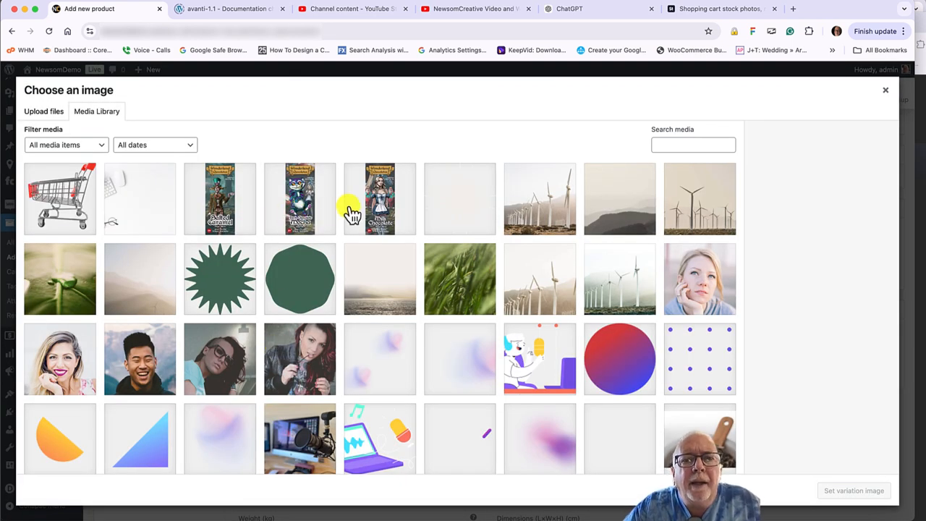
pyautogui.click(378, 226)
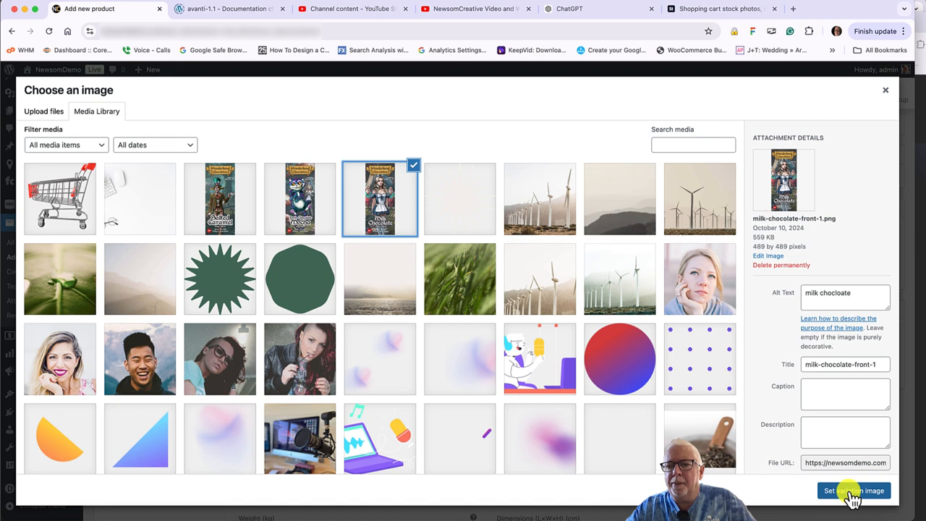
pyautogui.click(854, 490)
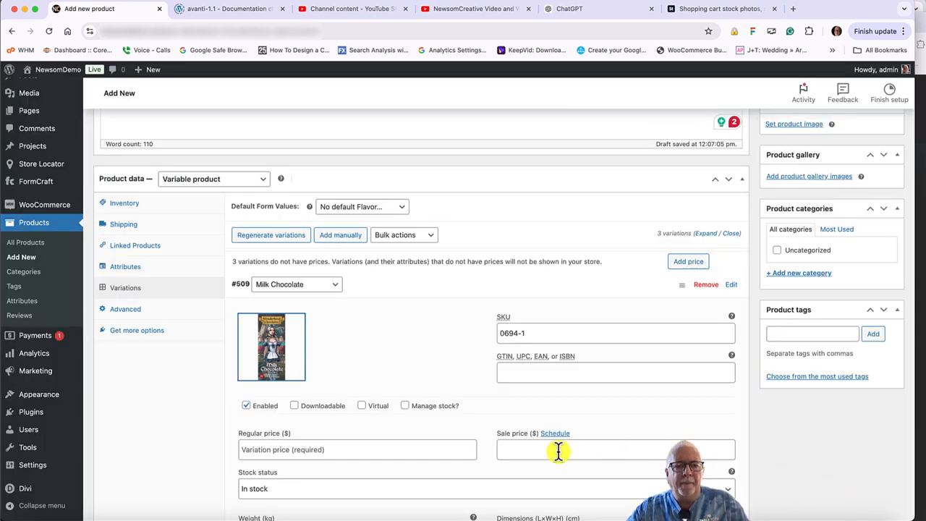
# - Set the Milk Chocolate variation's regular price to 38.00 and save the variation changes
pyautogui.click(364, 451)
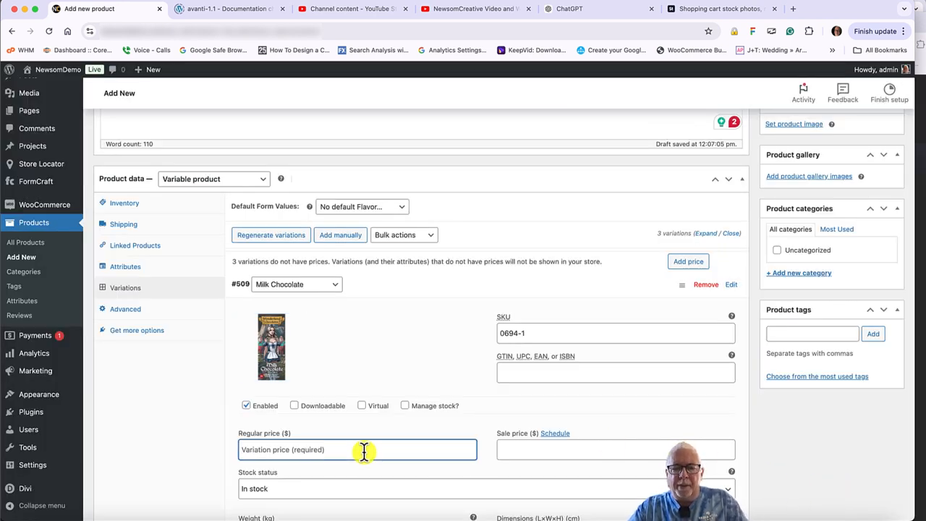
pyautogui.write('38.00')
pyautogui.scroll(-1, 365, 456)
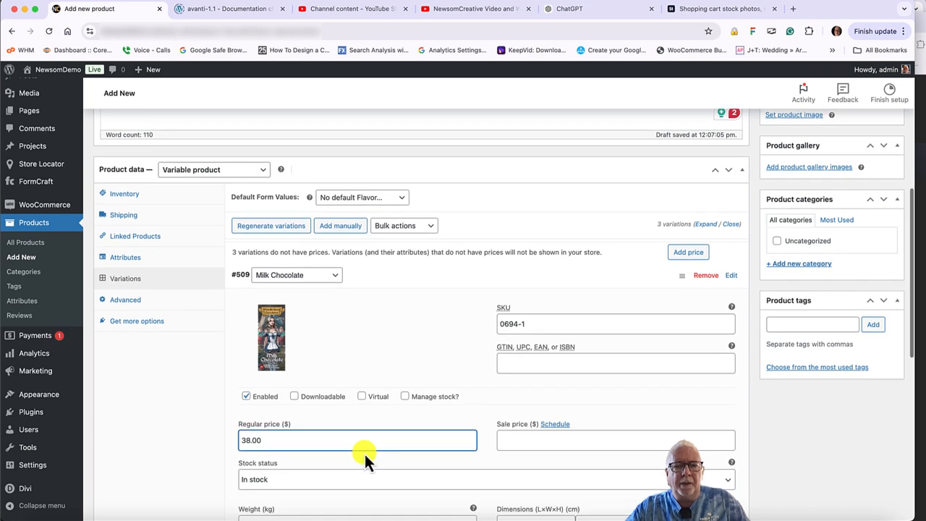
pyautogui.scroll(-5, 364, 452)
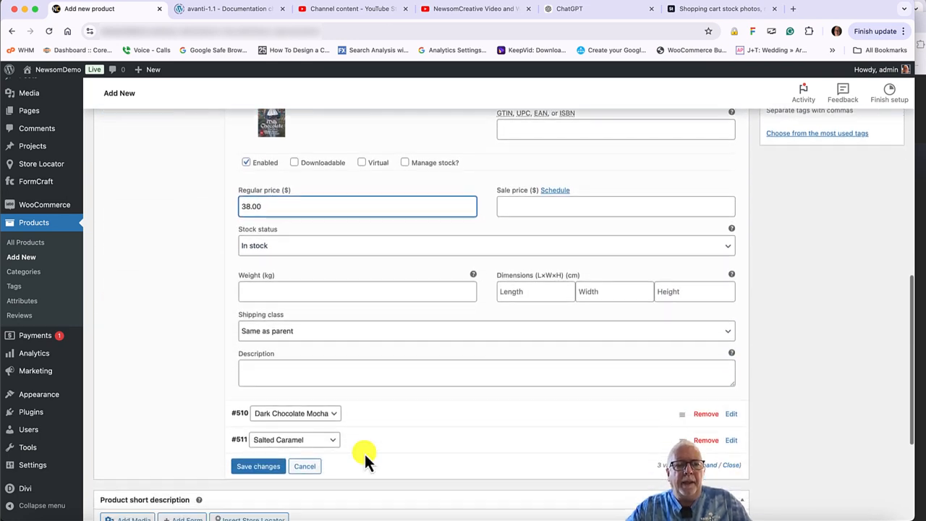
pyautogui.scroll(2, 364, 452)
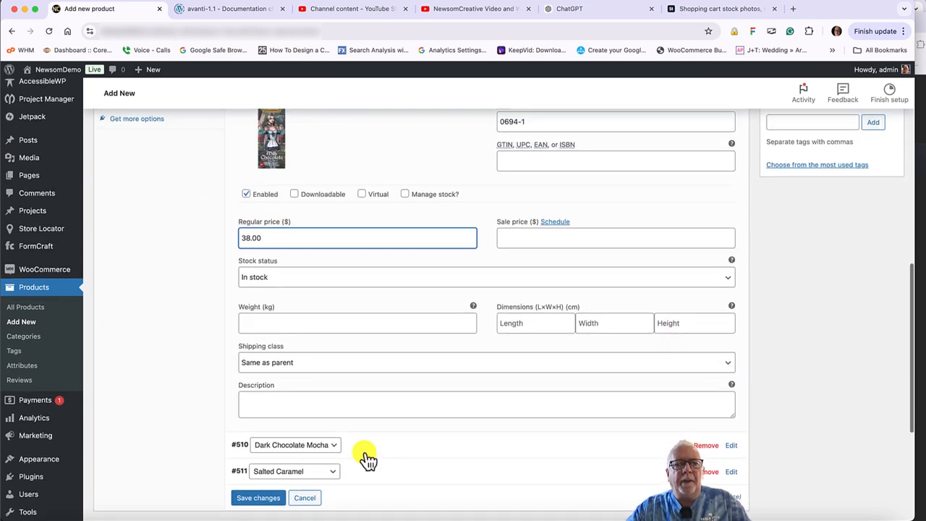
pyautogui.scroll(-1, 365, 454)
pyautogui.click(260, 456)
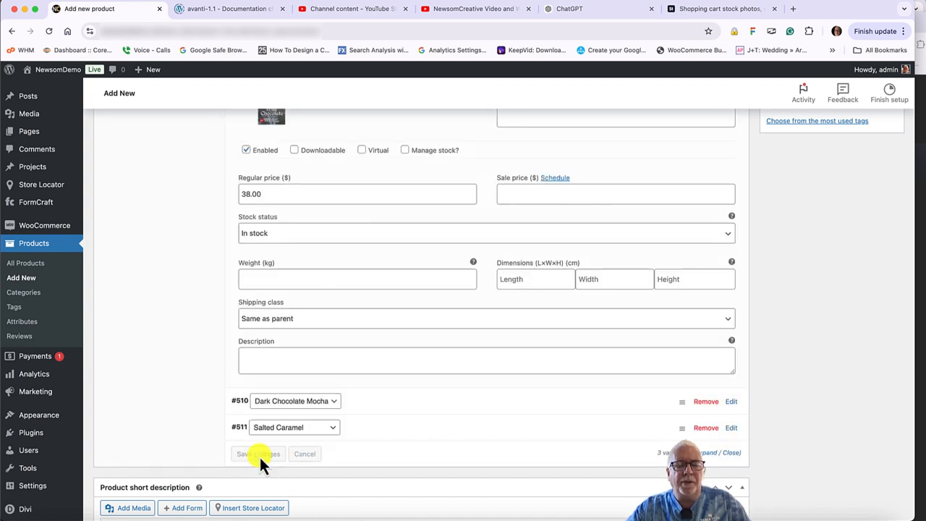
# - Give the Dark Chocolate Mocha variation the SKU 0694-2 and the image dark-chocolate-mocha-front-1.png from the media library
pyautogui.scroll(-5, 364, 402)
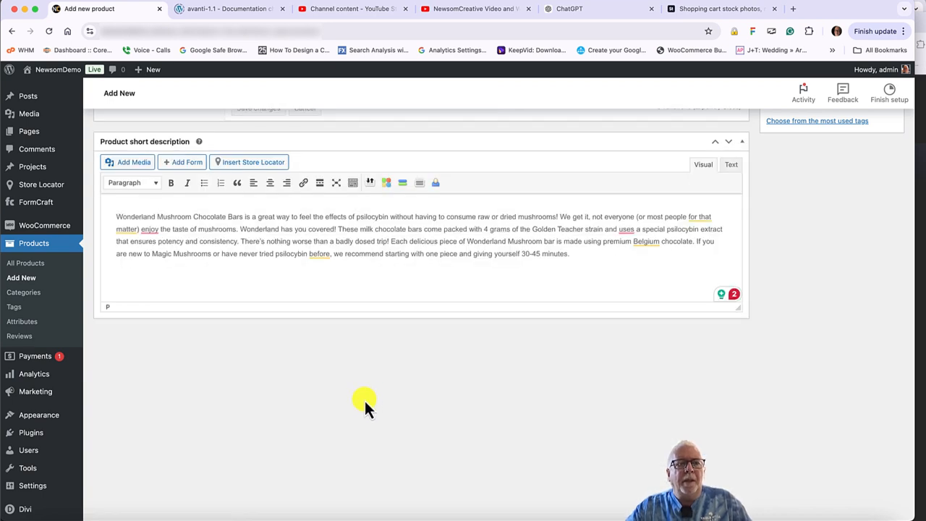
pyautogui.scroll(7, 365, 406)
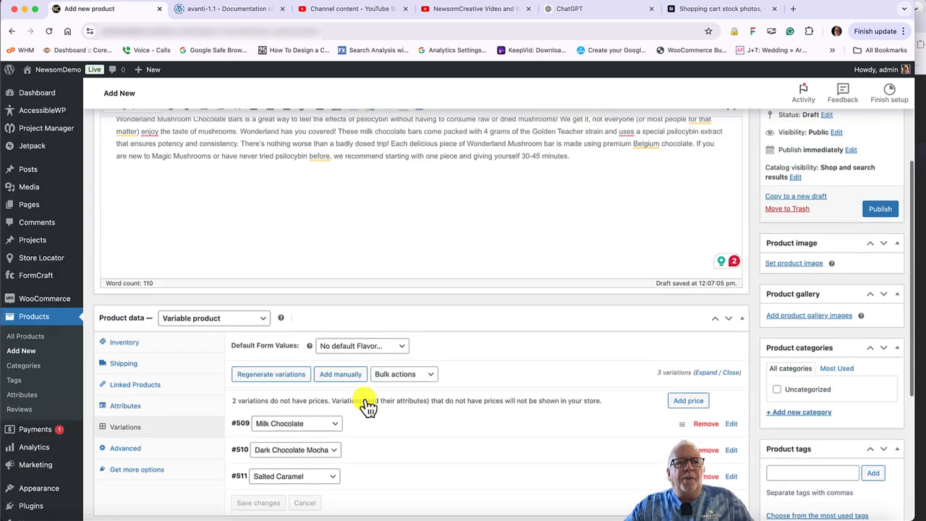
pyautogui.scroll(-2, 366, 405)
pyautogui.scroll(-1, 367, 408)
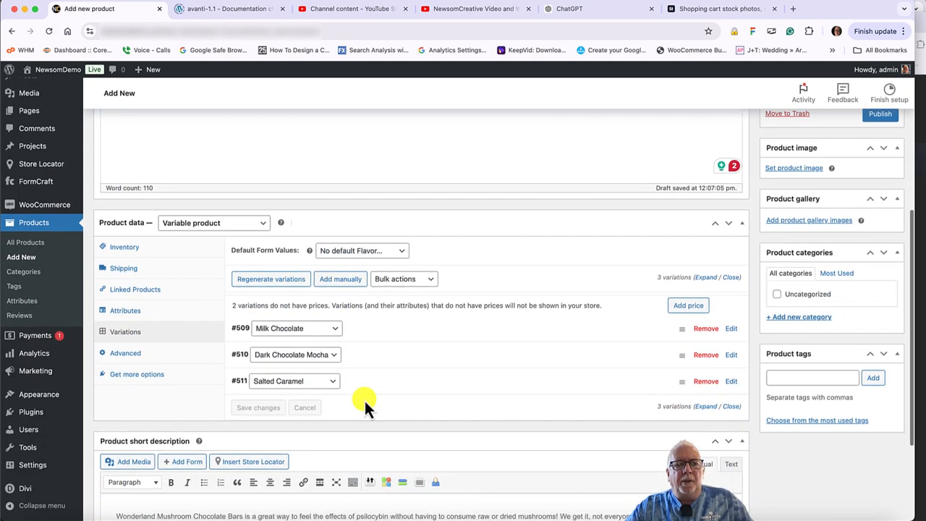
pyautogui.click(369, 362)
pyautogui.click(510, 400)
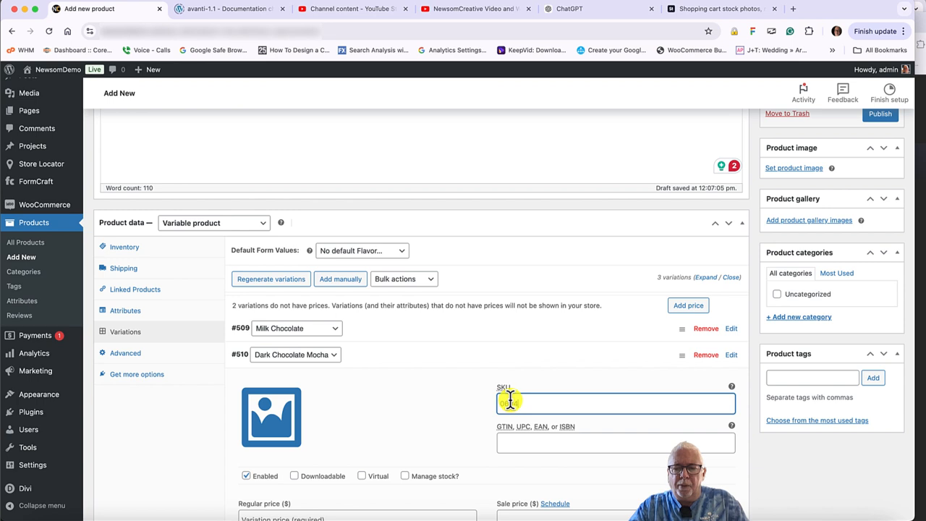
pyautogui.write('0694-2')
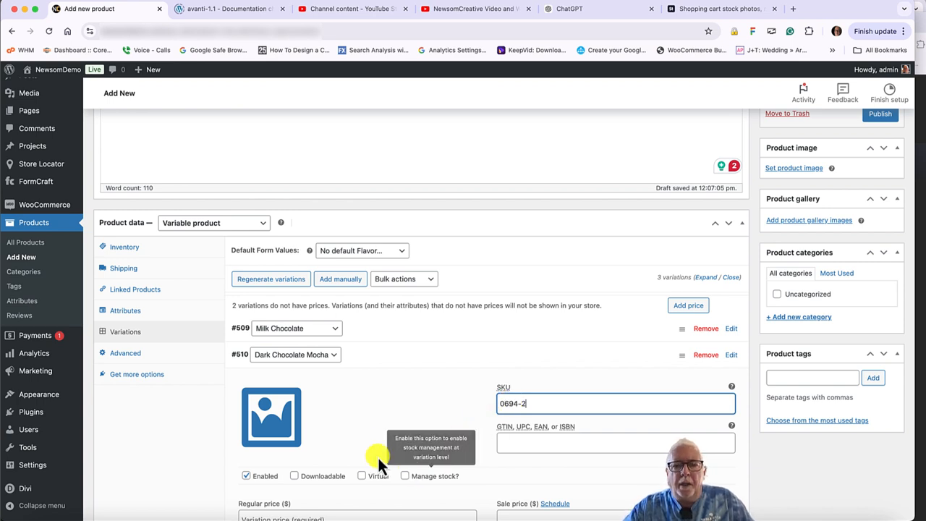
pyautogui.click(296, 433)
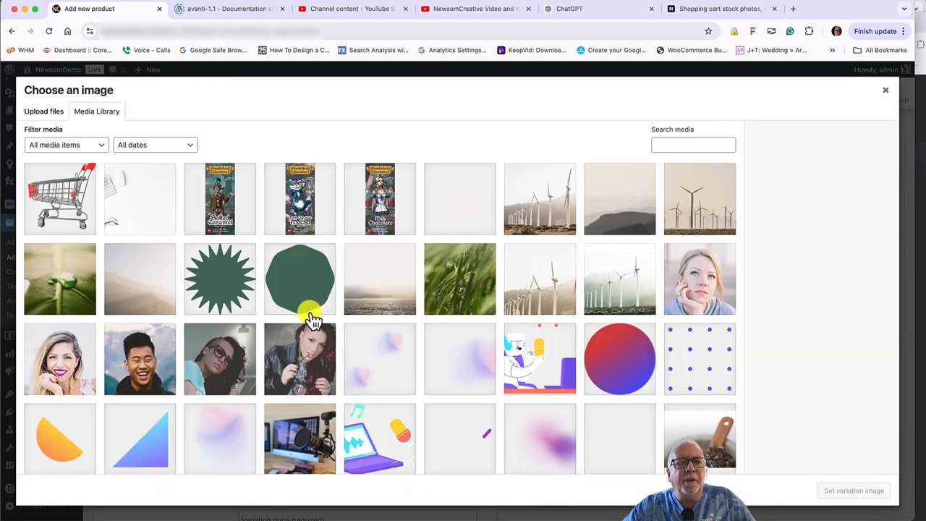
pyautogui.click(302, 211)
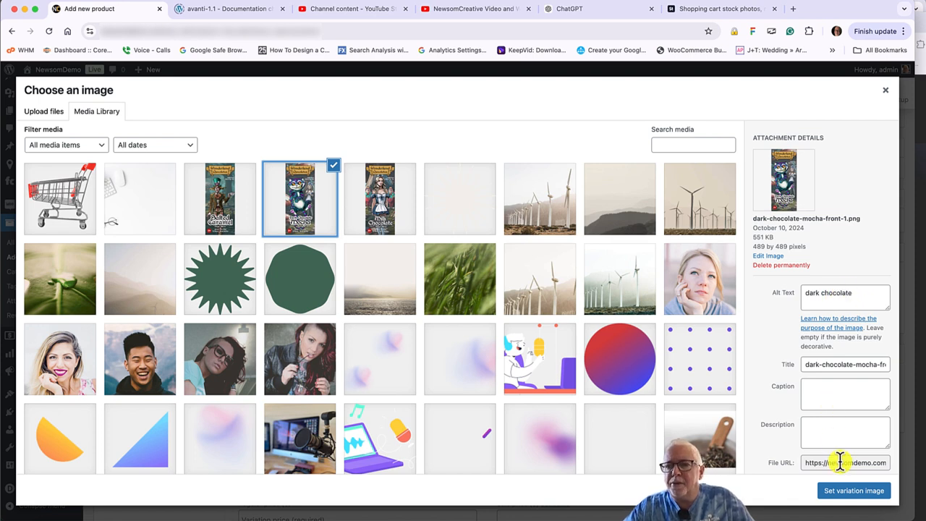
pyautogui.click(845, 492)
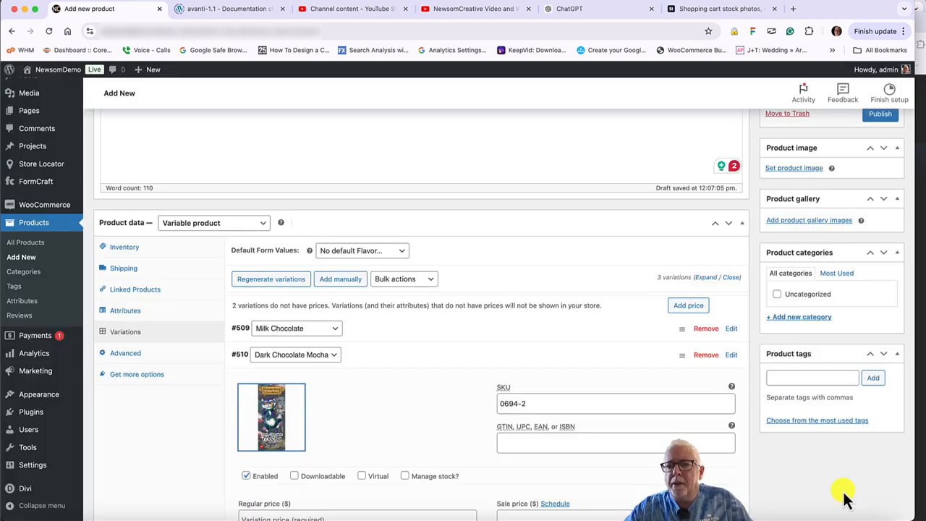
pyautogui.scroll(-3, 597, 480)
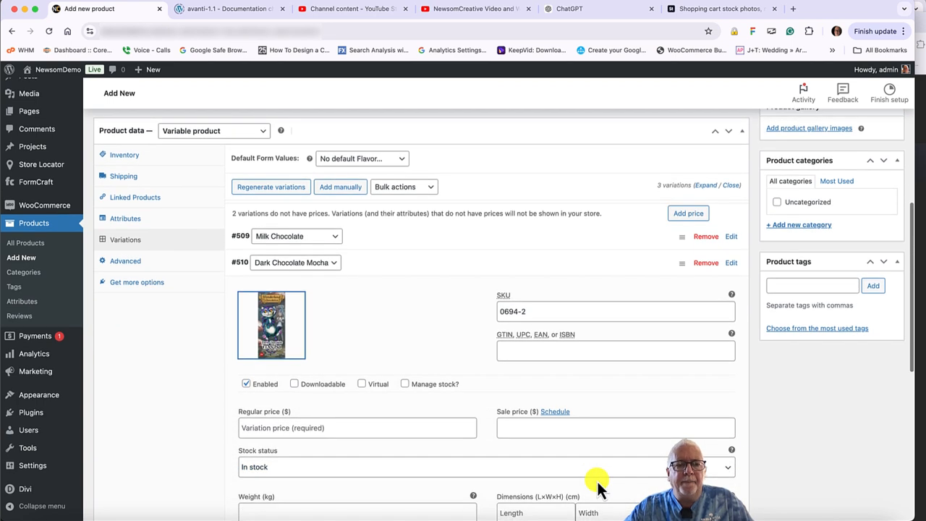
# - Set the Dark Chocolate Mocha variation's regular price to 38.00 and save the variation changes
pyautogui.click(436, 399)
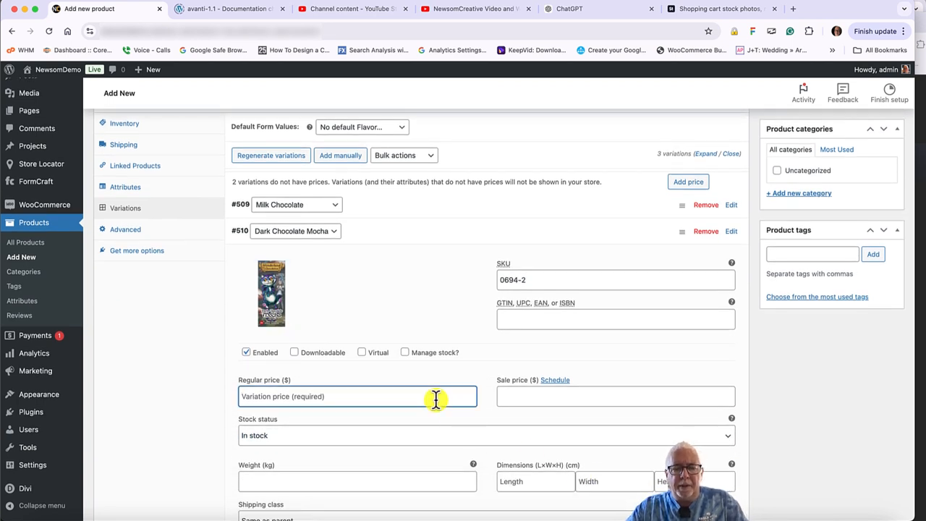
pyautogui.write('38.00')
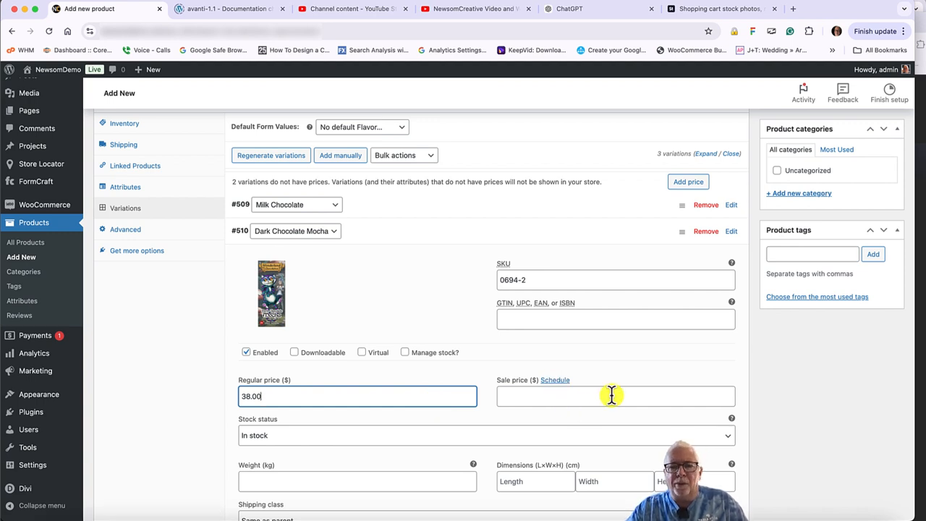
pyautogui.scroll(-2, 611, 395)
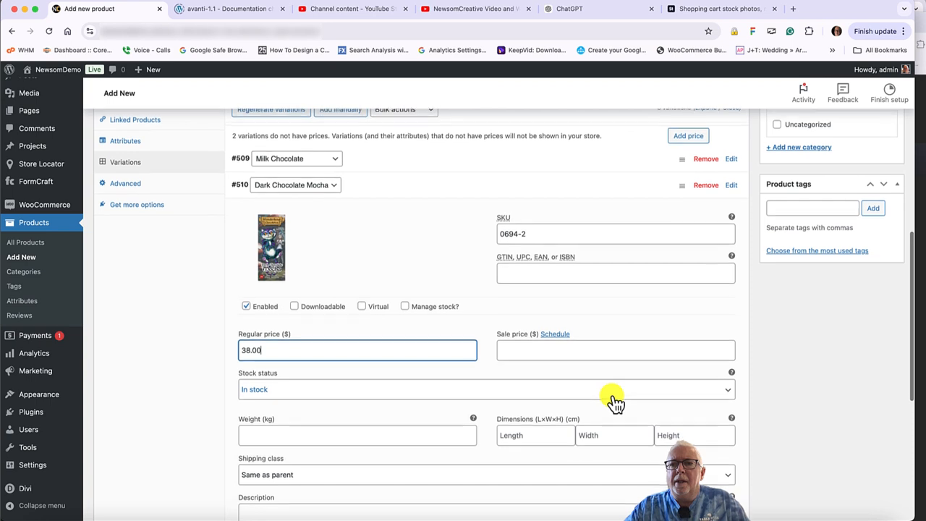
pyautogui.scroll(-5, 611, 396)
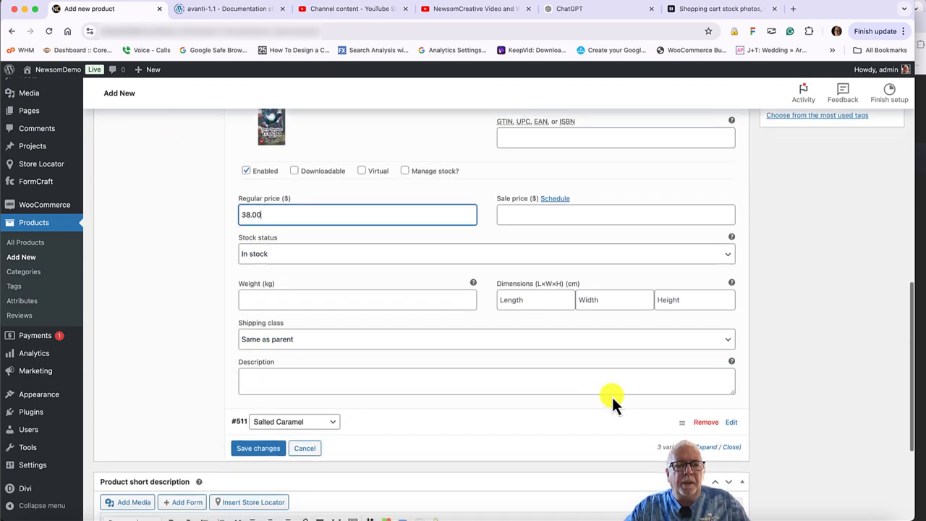
pyautogui.click(267, 448)
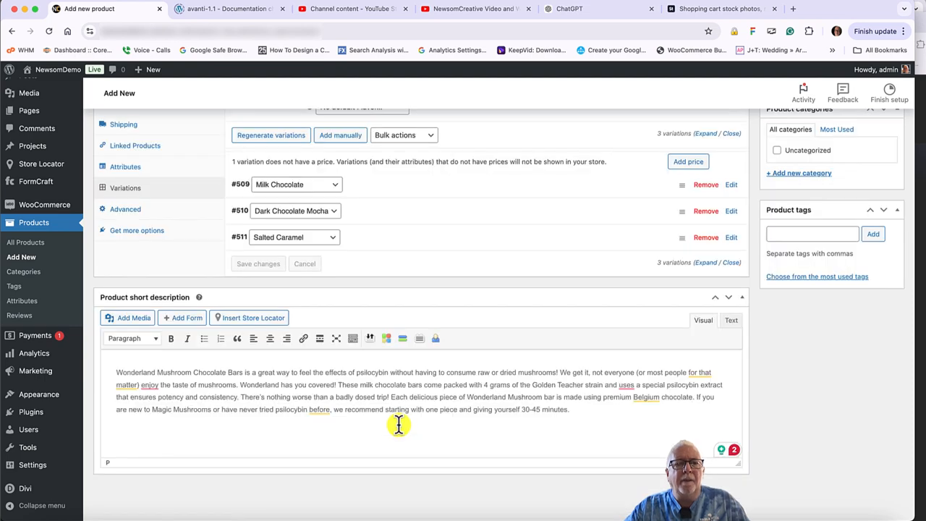
# - Give the Salted Caramel variation the SKU 0694-3 and the image salted-caramel-chocolate-front-1.png from the media library
pyautogui.click(368, 243)
pyautogui.scroll(2, 368, 243)
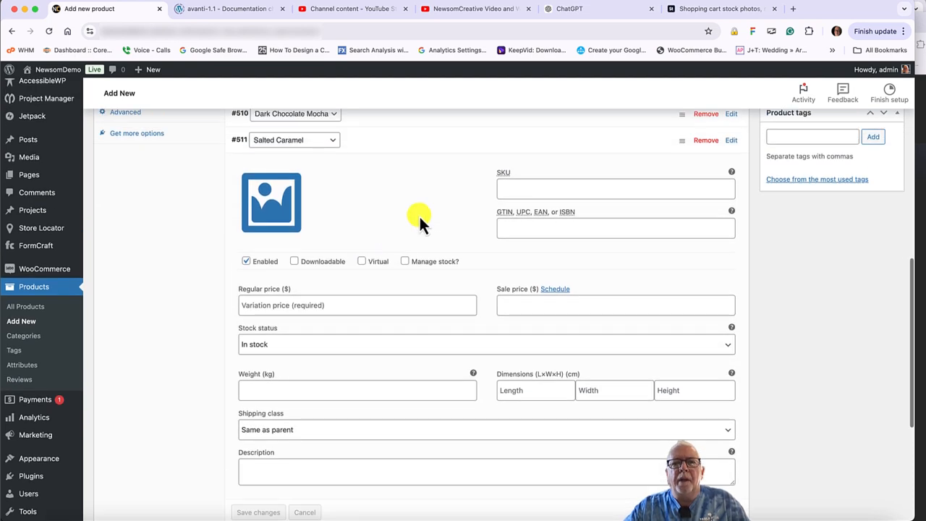
pyautogui.click(506, 192)
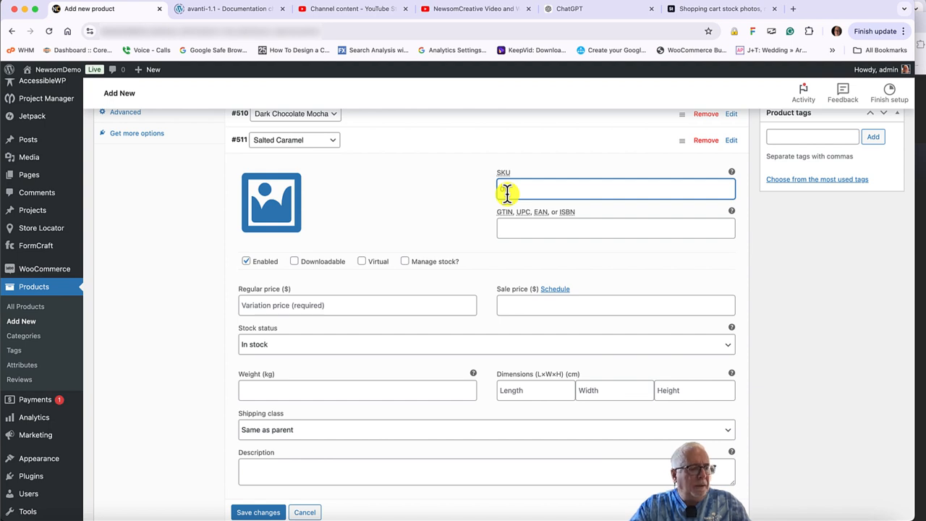
pyautogui.write('1234')
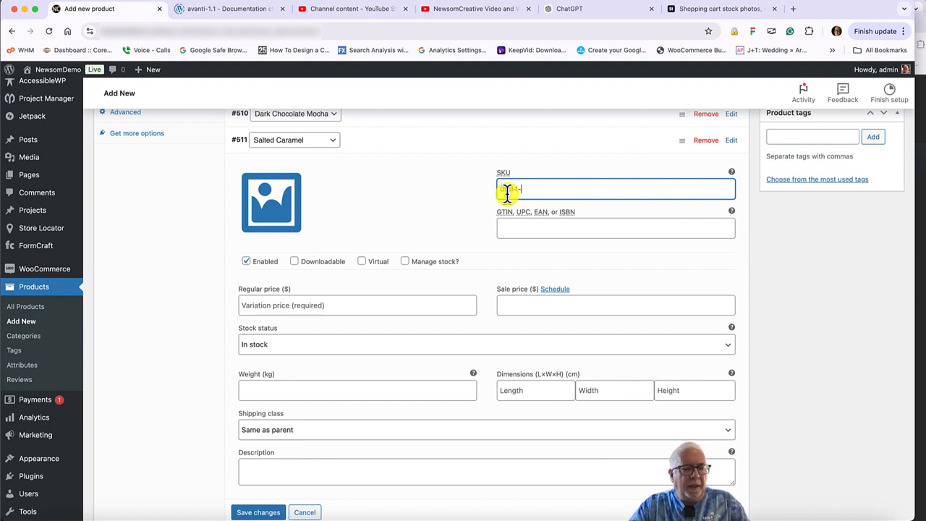
pyautogui.write('3')
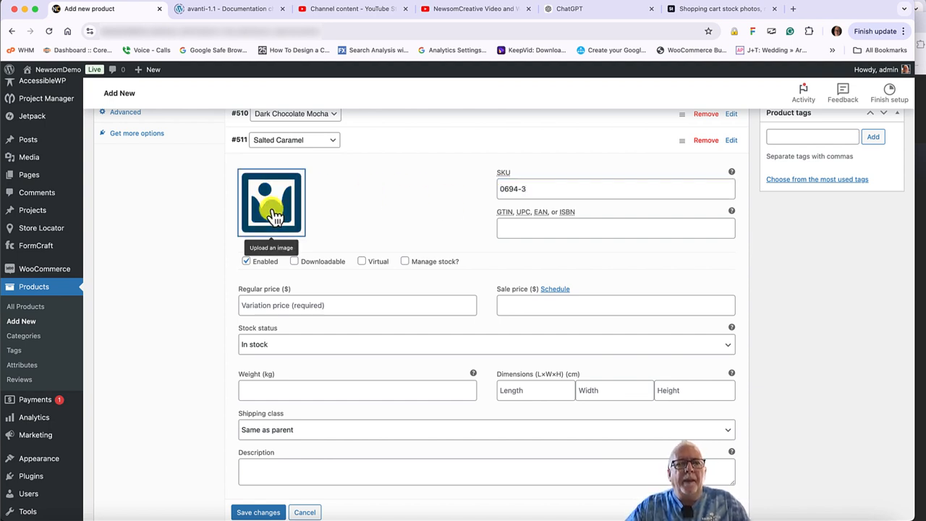
pyautogui.click(271, 203)
pyautogui.click(220, 210)
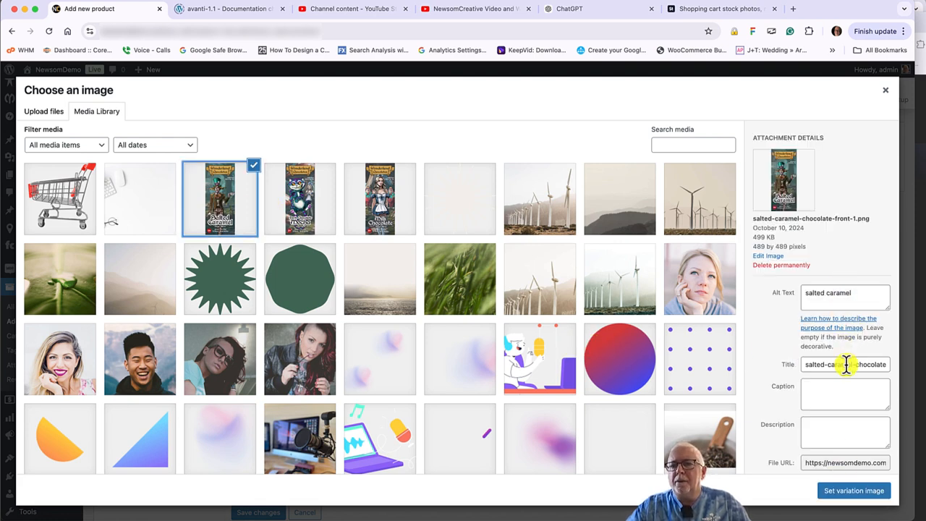
pyautogui.click(848, 490)
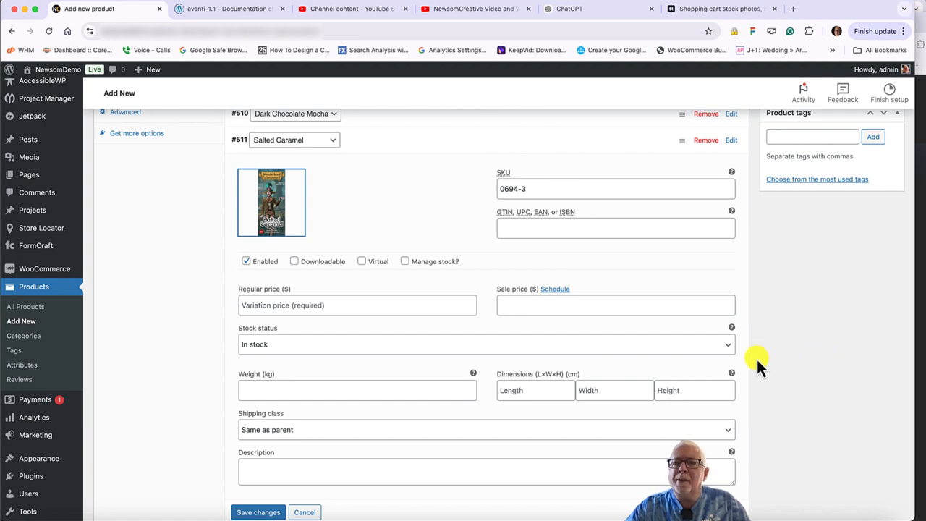
# - Save the Salted Caramel variation's new SKU and image
pyautogui.scroll(5, 757, 358)
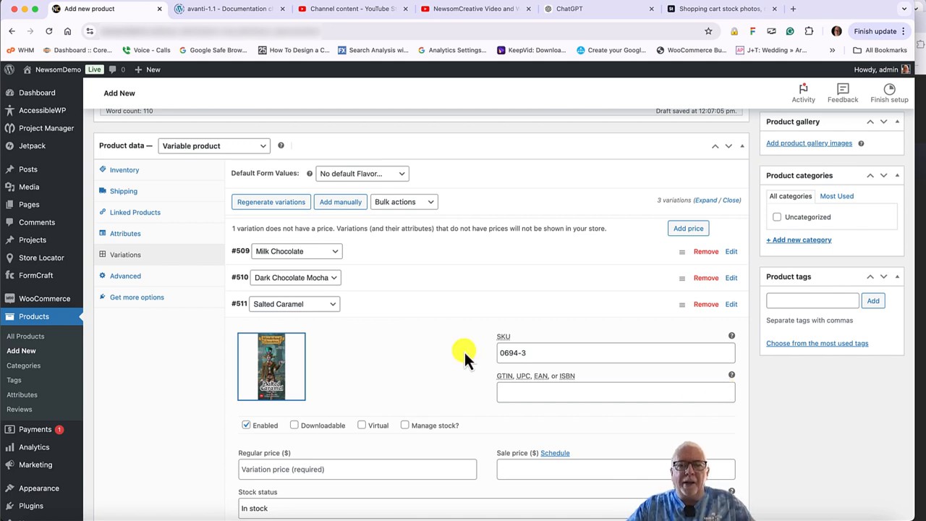
pyautogui.scroll(-5, 434, 351)
pyautogui.scroll(-3, 434, 351)
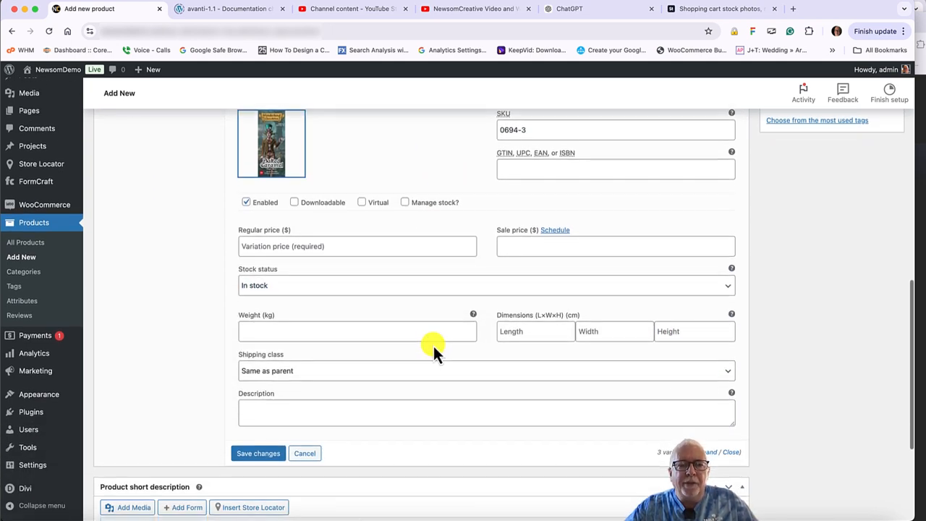
pyautogui.scroll(-1, 434, 346)
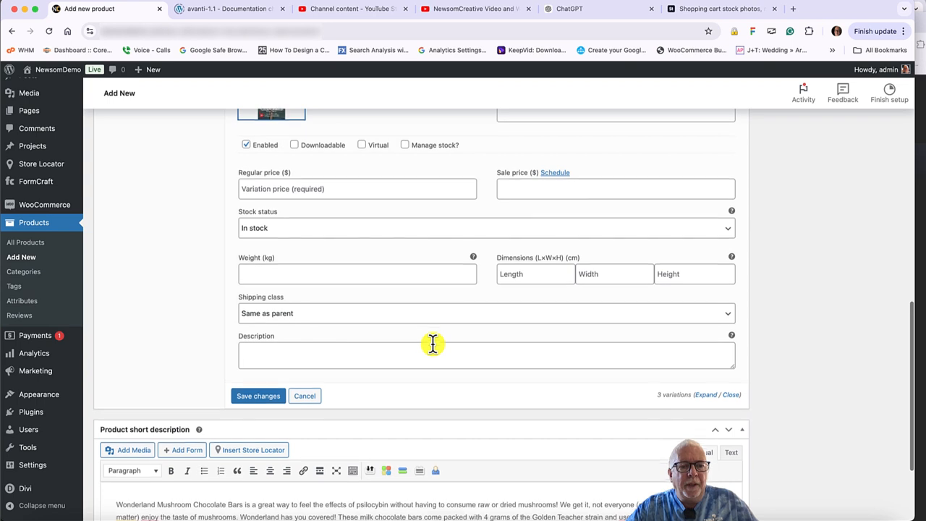
pyautogui.click(259, 392)
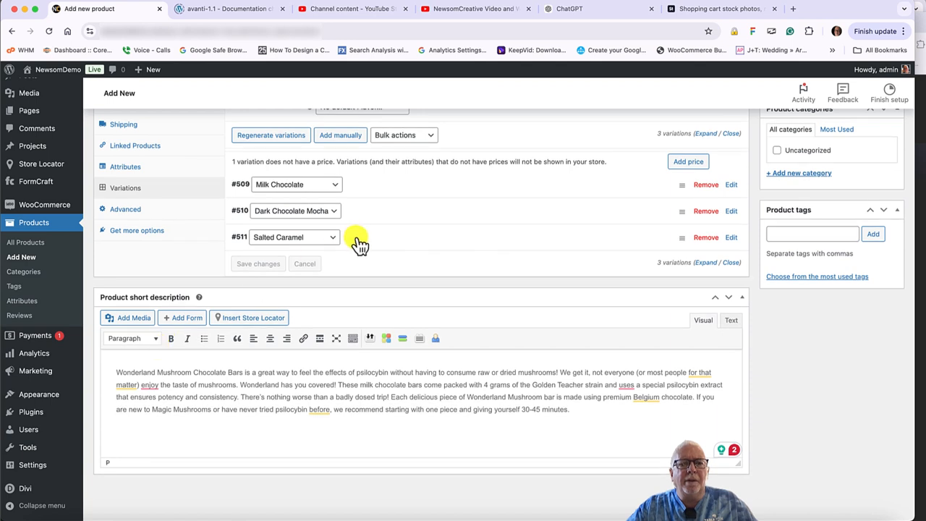
# - Set the Salted Caramel variation's regular price to 38.00 and save the variation changes
pyautogui.click(355, 238)
pyautogui.scroll(2, 356, 237)
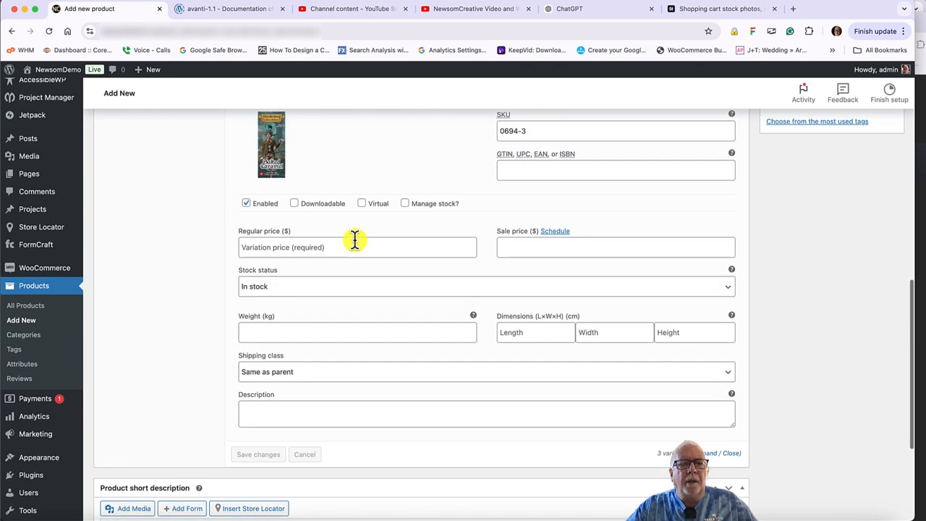
pyautogui.click(353, 244)
pyautogui.write('38.00')
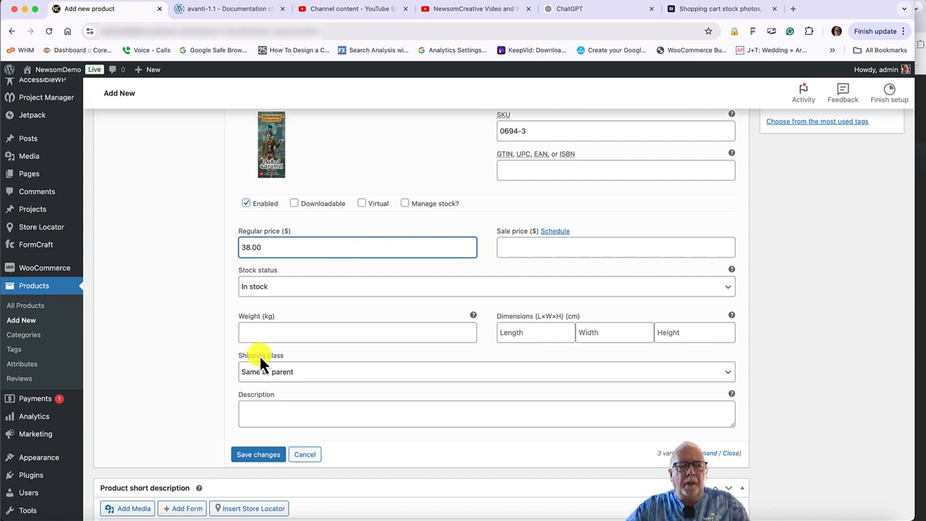
pyautogui.click(249, 453)
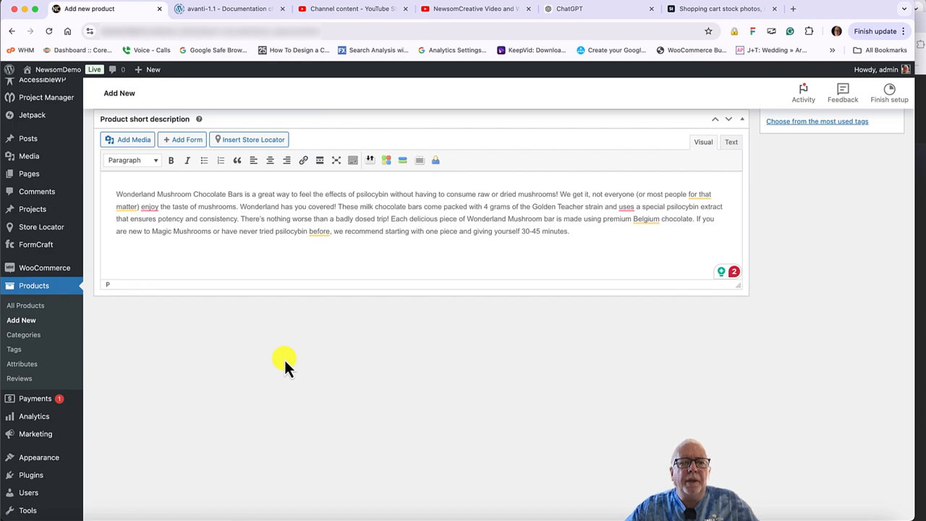
# - Review the SKU, image and price of the Milk Chocolate, Dark Chocolate Mocha and Salted Caramel variations one after another
pyautogui.scroll(-2, 288, 355)
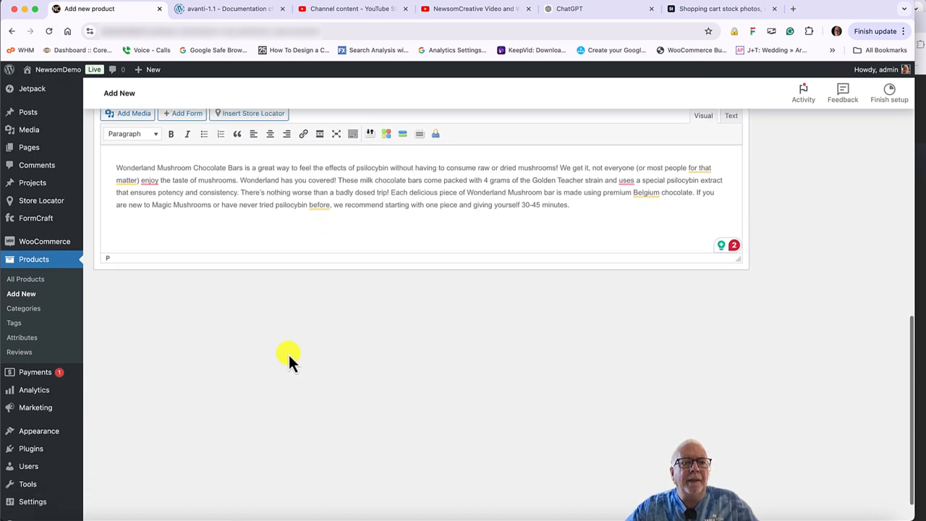
pyautogui.scroll(15, 289, 355)
pyautogui.scroll(-5, 289, 354)
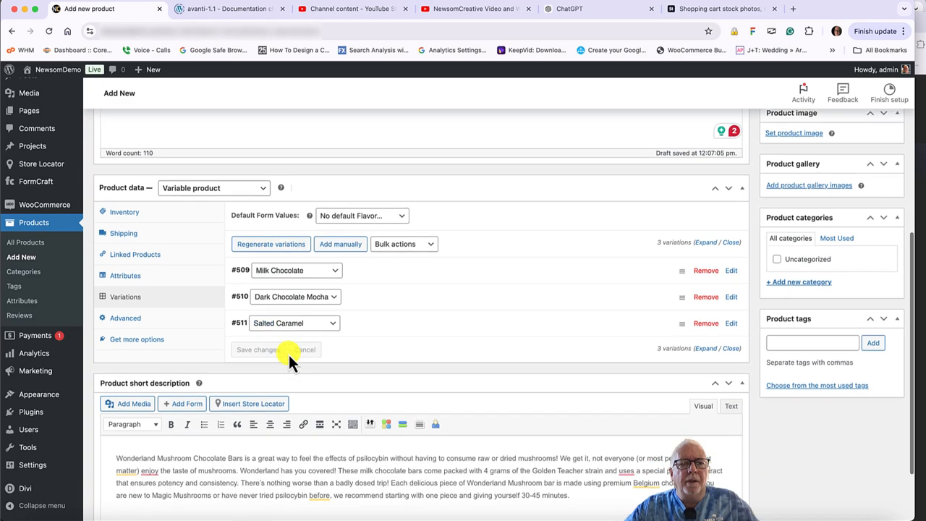
pyautogui.click(399, 280)
pyautogui.scroll(-1, 398, 280)
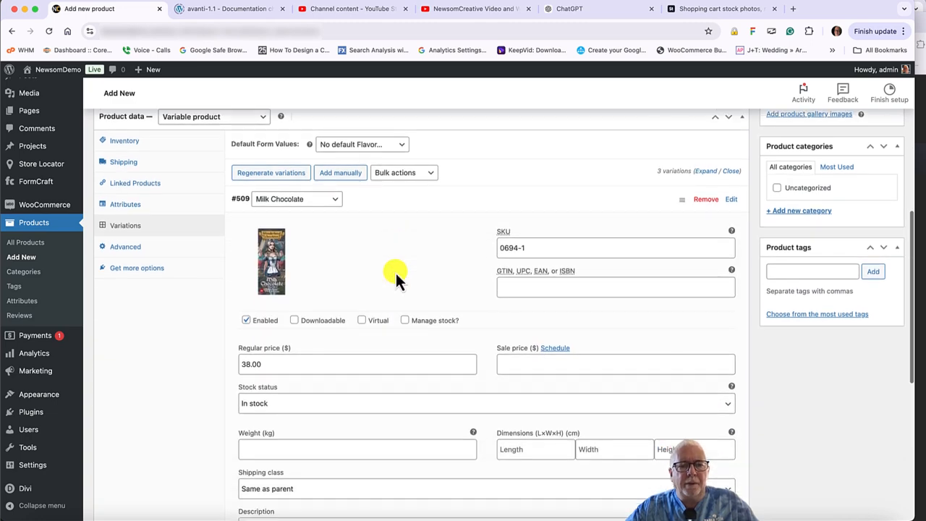
pyautogui.scroll(1, 398, 280)
pyautogui.scroll(-5, 399, 280)
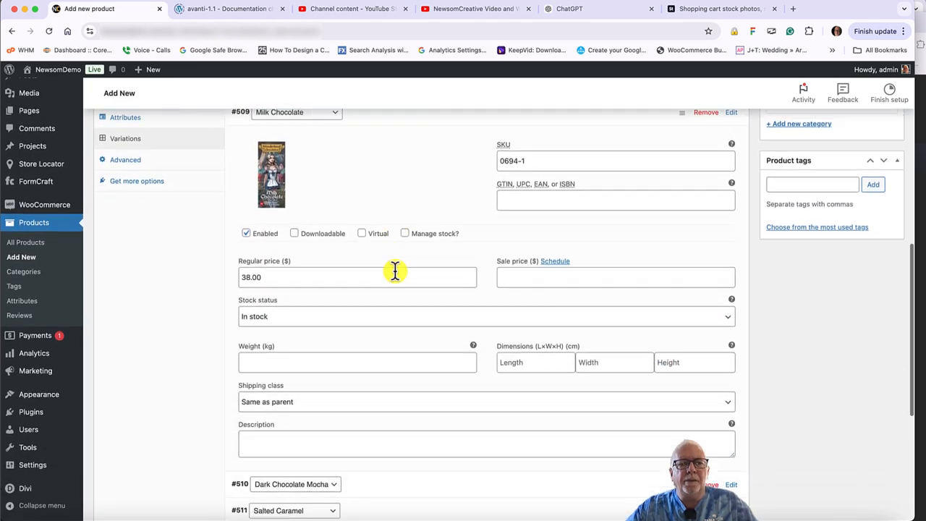
pyautogui.click(389, 342)
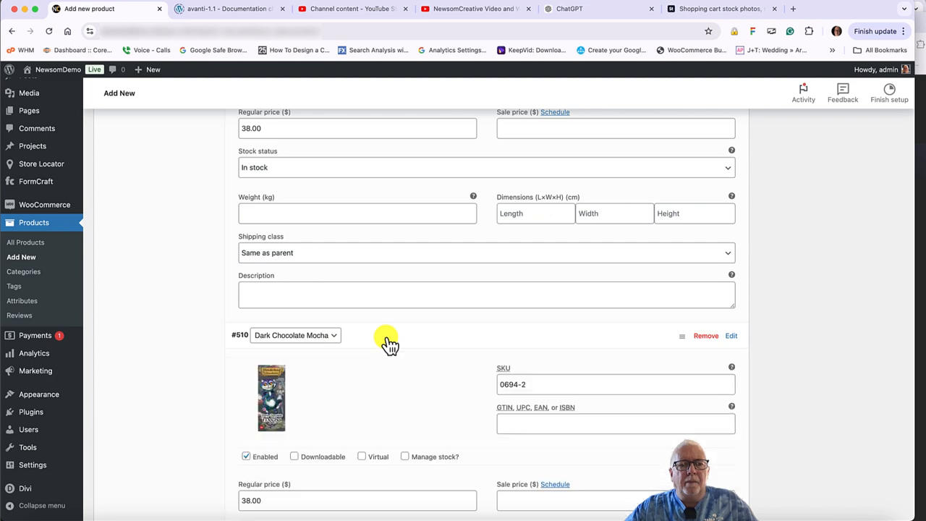
pyautogui.scroll(-6, 389, 345)
pyautogui.scroll(-1, 384, 318)
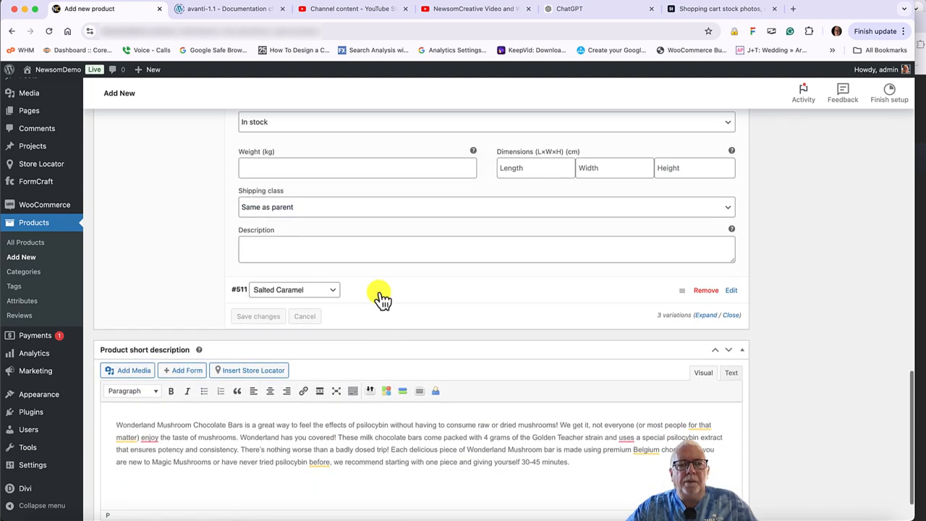
pyautogui.click(380, 299)
pyautogui.scroll(-5, 381, 300)
# - Publish the Wonderland Magic Mushroom Chocolate Bar product and open its page in the store
pyautogui.scroll(15, 381, 296)
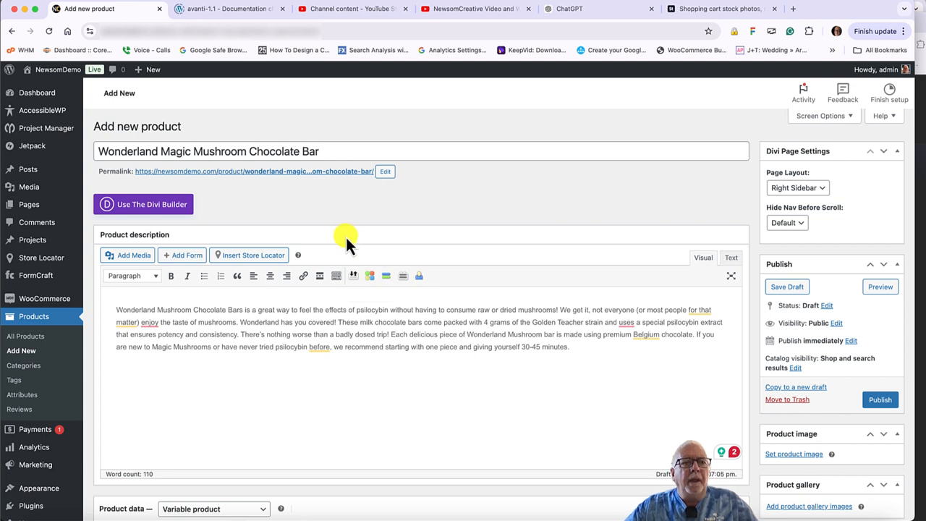
pyautogui.click(883, 403)
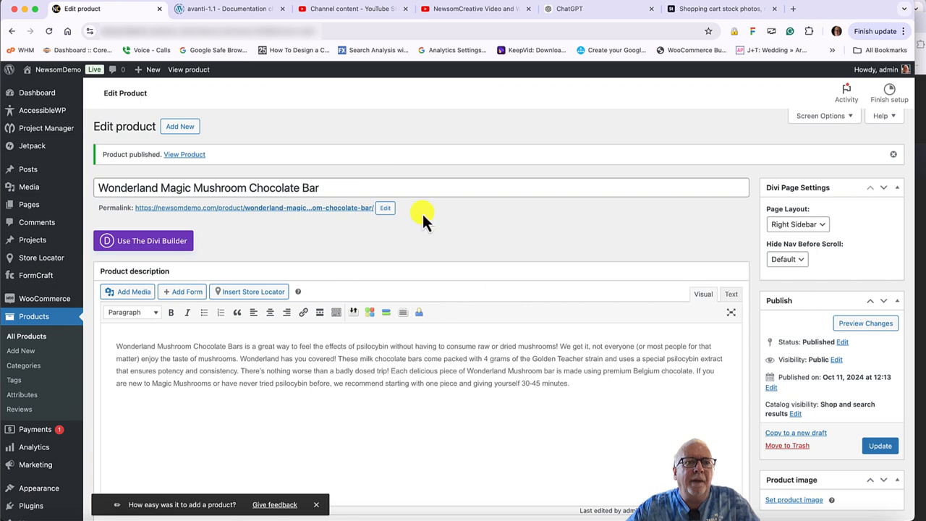
pyautogui.click(184, 156)
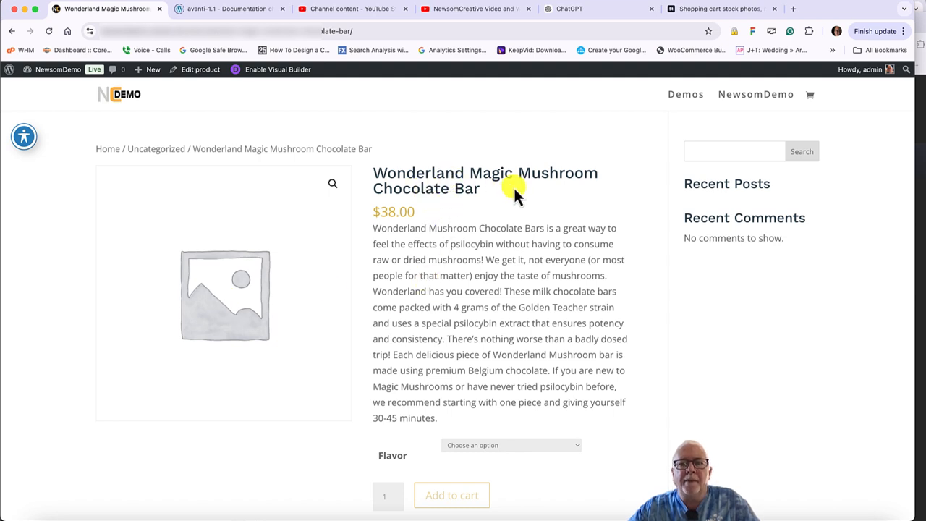
# - Examine the published product page, including its image area, description, SKU and the choices offered for Flavor, without choosing one
pyautogui.scroll(-2, 459, 369)
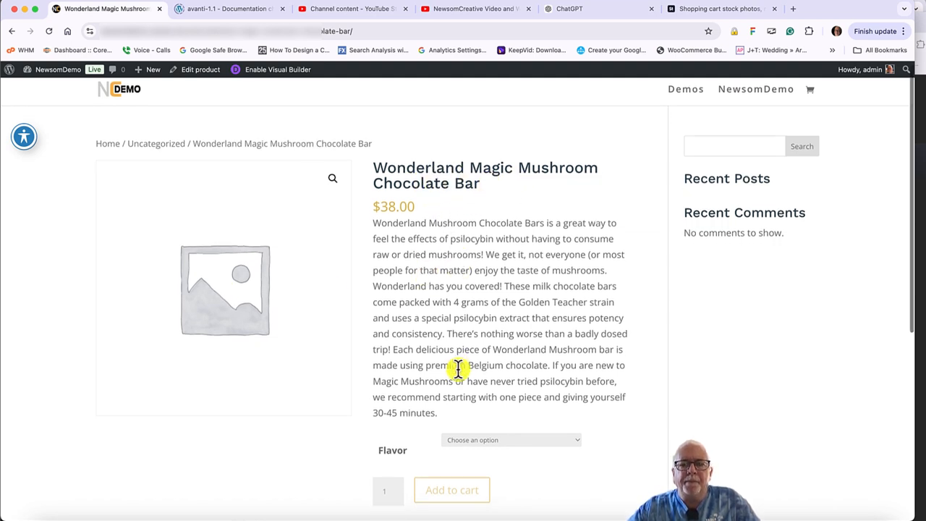
pyautogui.scroll(-4, 490, 215)
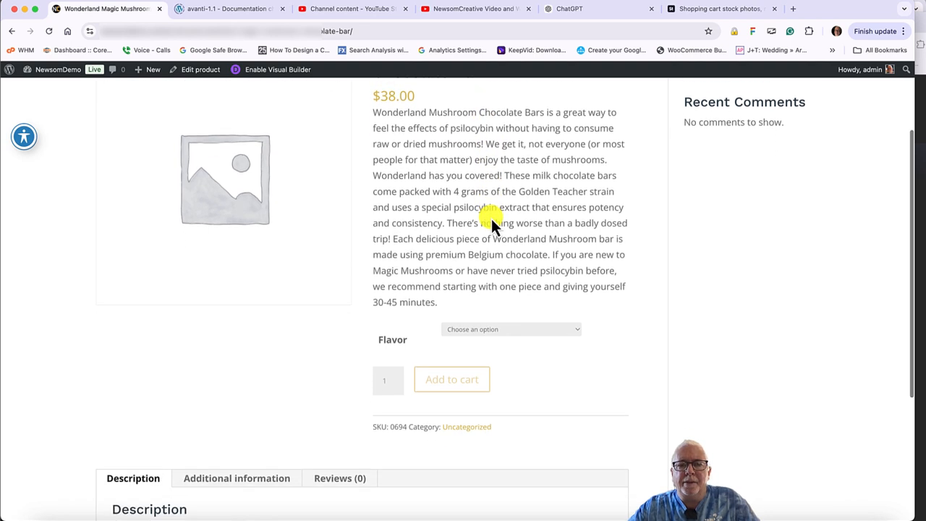
pyautogui.click(506, 242)
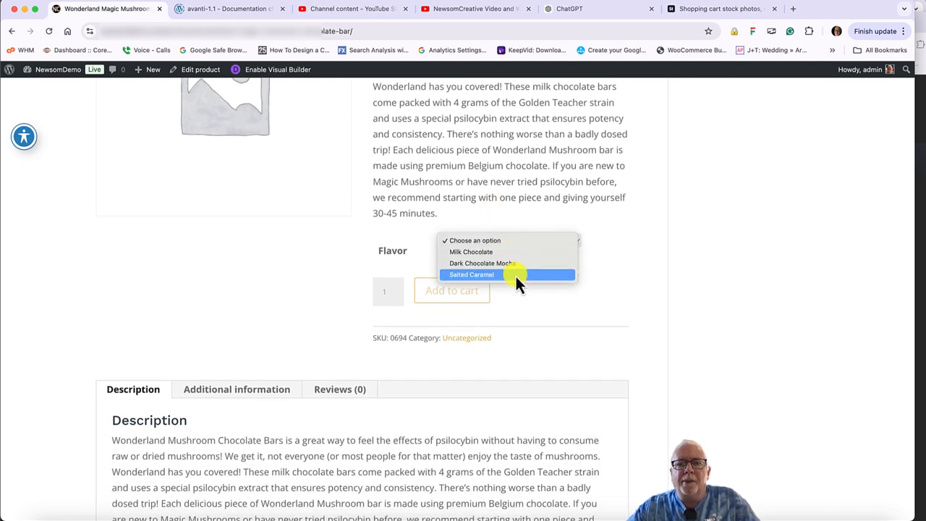
pyautogui.click(517, 295)
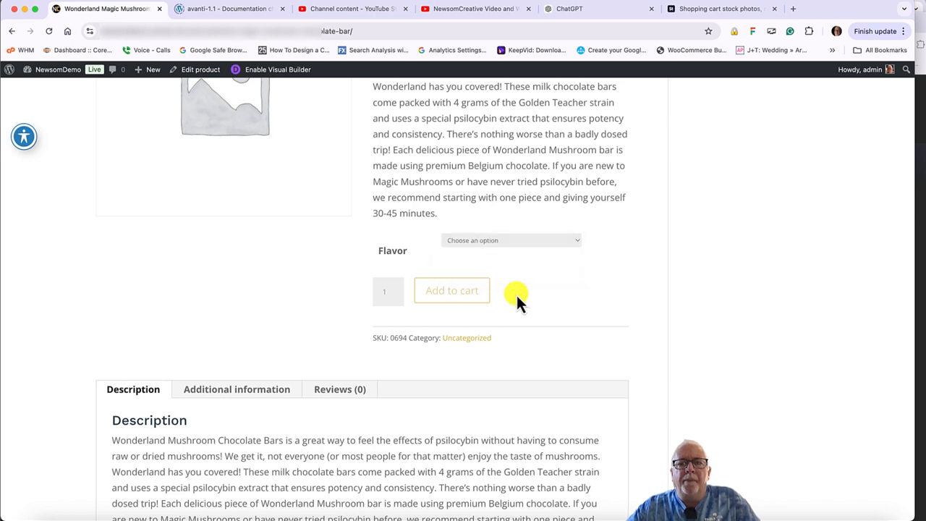
pyautogui.click(517, 243)
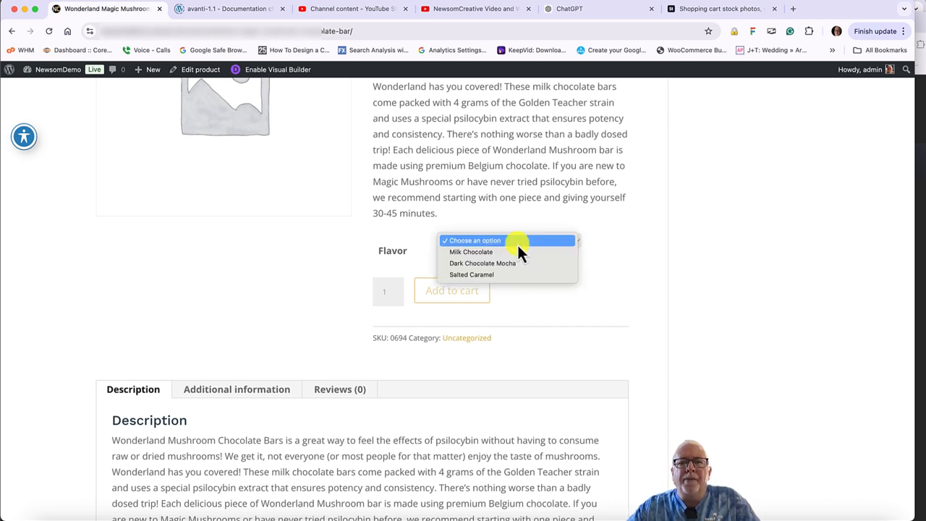
pyautogui.click(504, 290)
pyautogui.scroll(3, 505, 293)
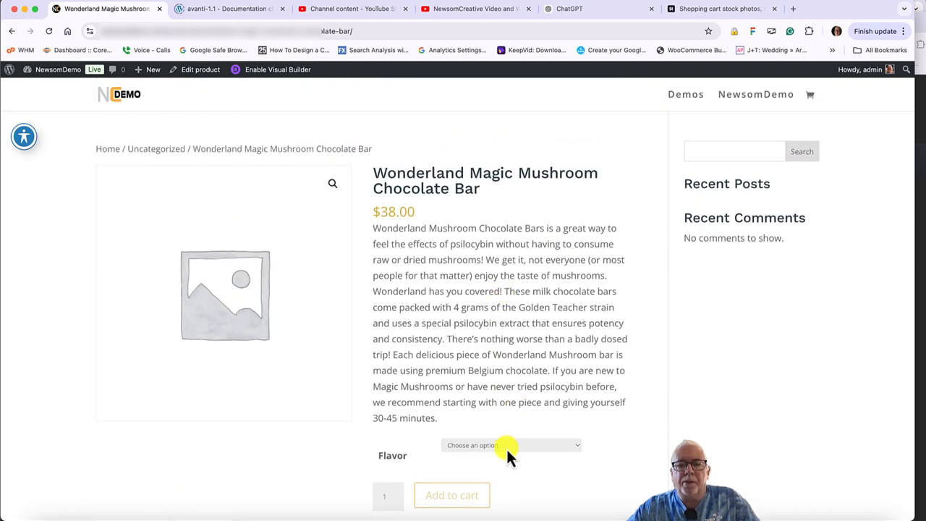
pyautogui.click(506, 447)
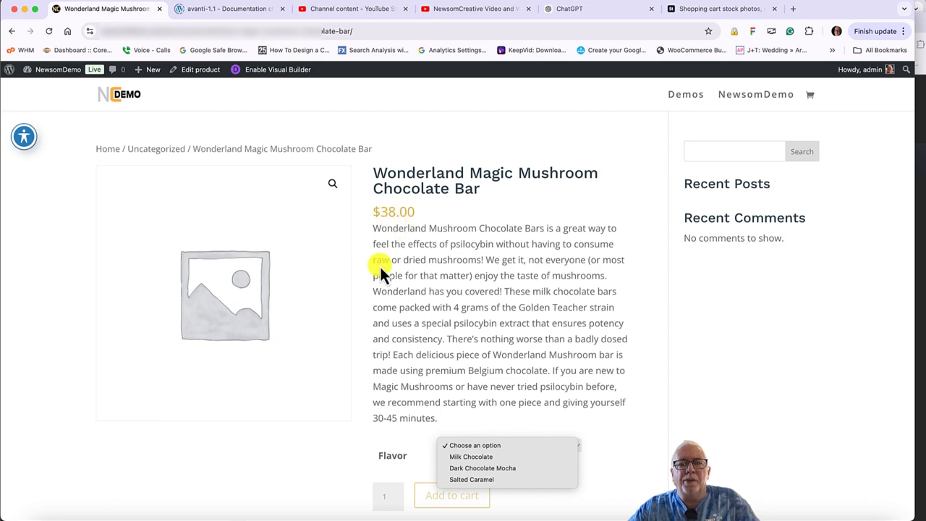
pyautogui.click(359, 305)
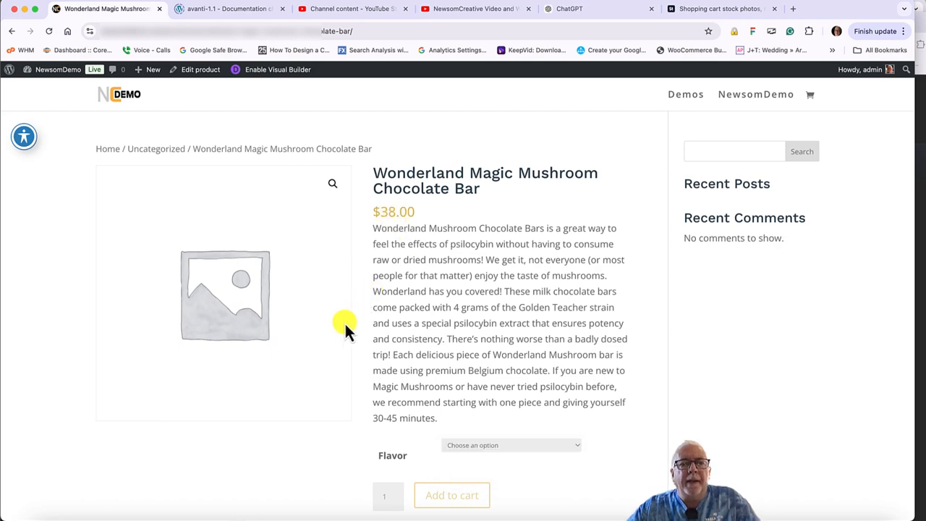
# - Return to editing the Wonderland Magic Mushroom Chocolate Bar and set milk-chocolate-front-1.png from the Media Library as its product image
pyautogui.scroll(-5, 345, 323)
pyautogui.scroll(-2, 345, 324)
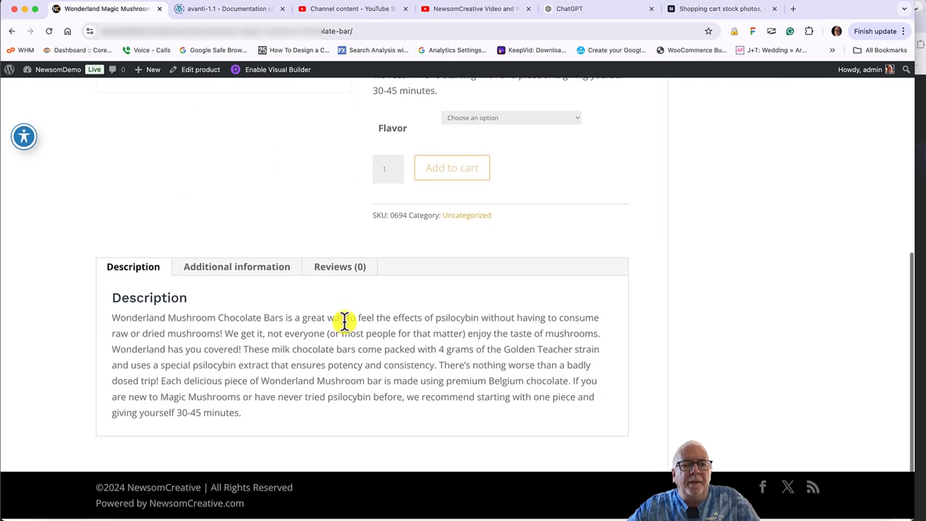
pyautogui.scroll(5, 346, 323)
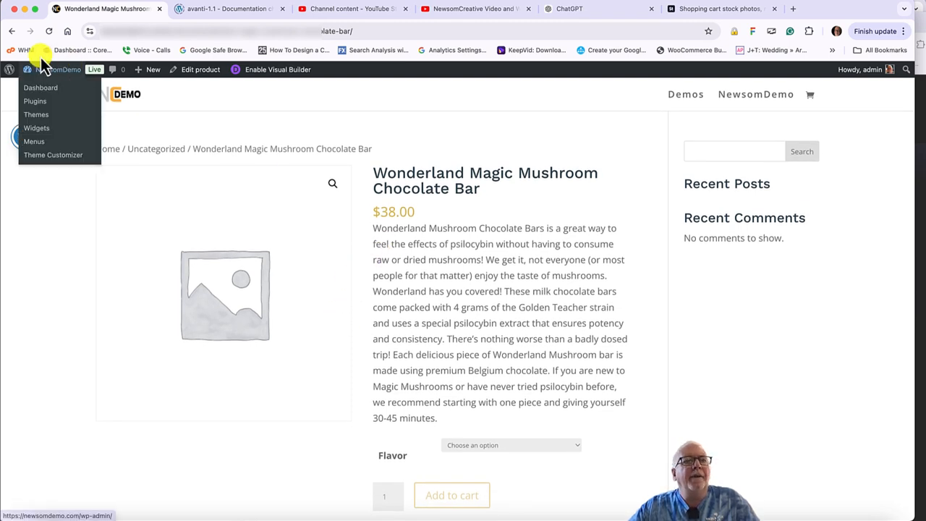
pyautogui.click(11, 31)
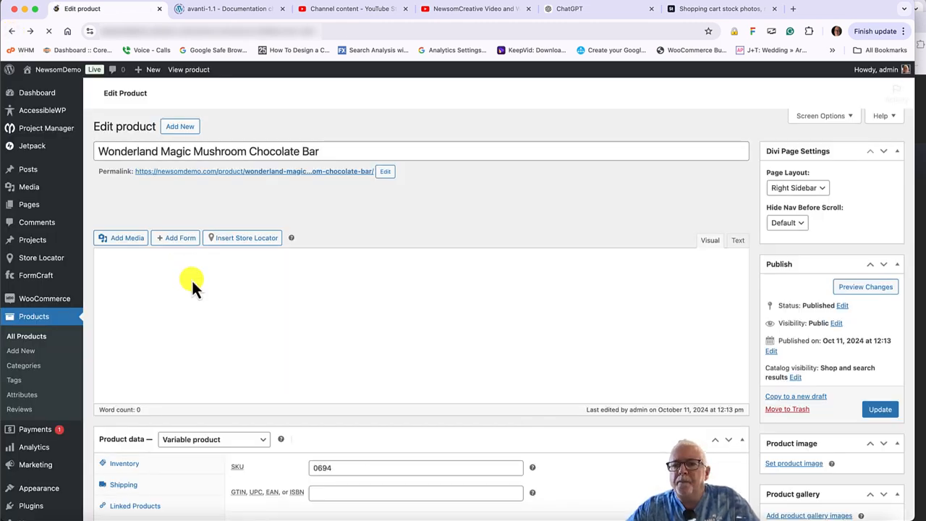
pyautogui.scroll(-3, 562, 347)
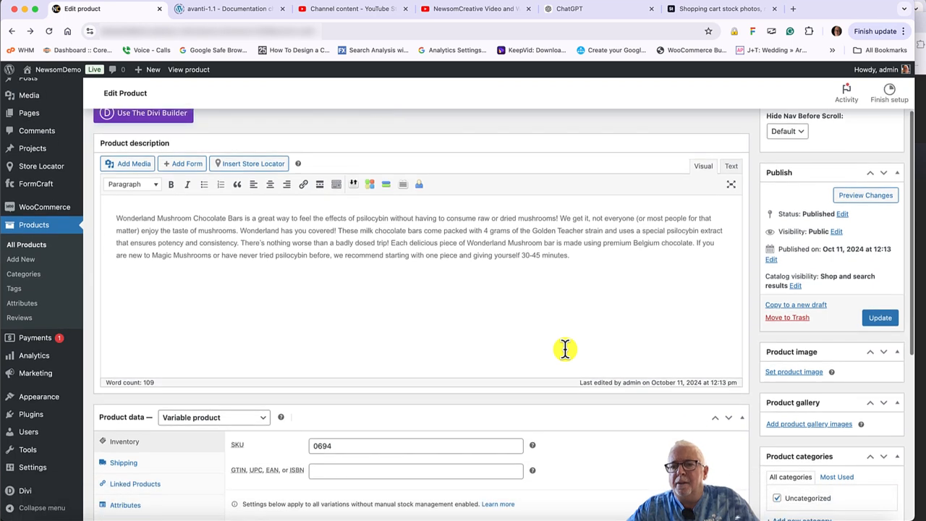
pyautogui.click(787, 376)
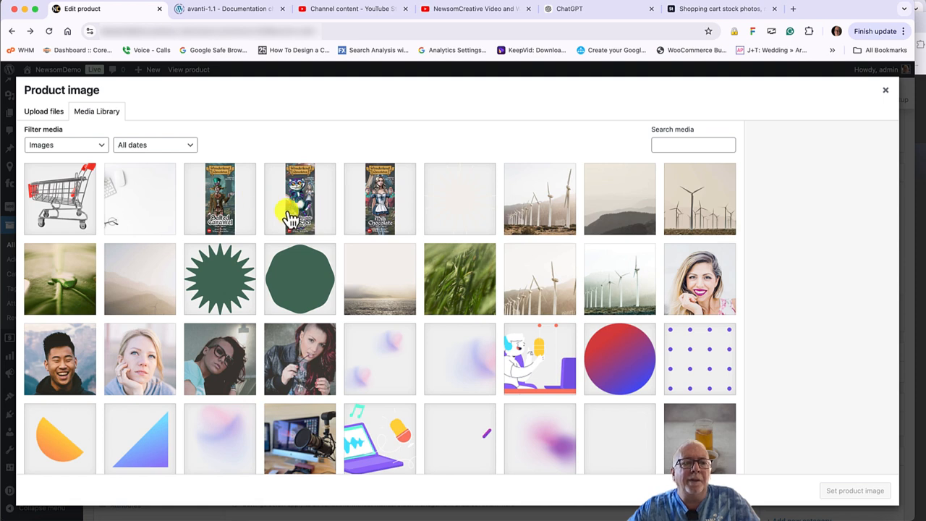
pyautogui.click(375, 217)
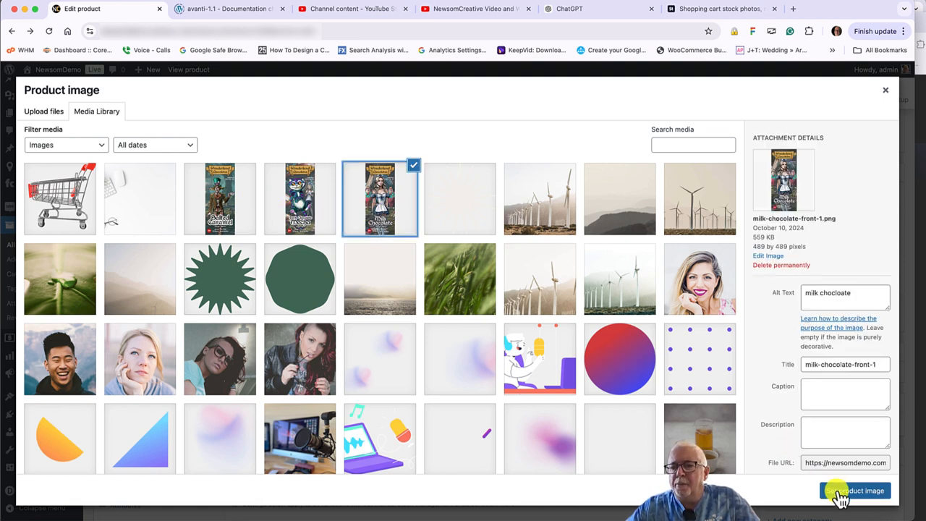
pyautogui.click(839, 494)
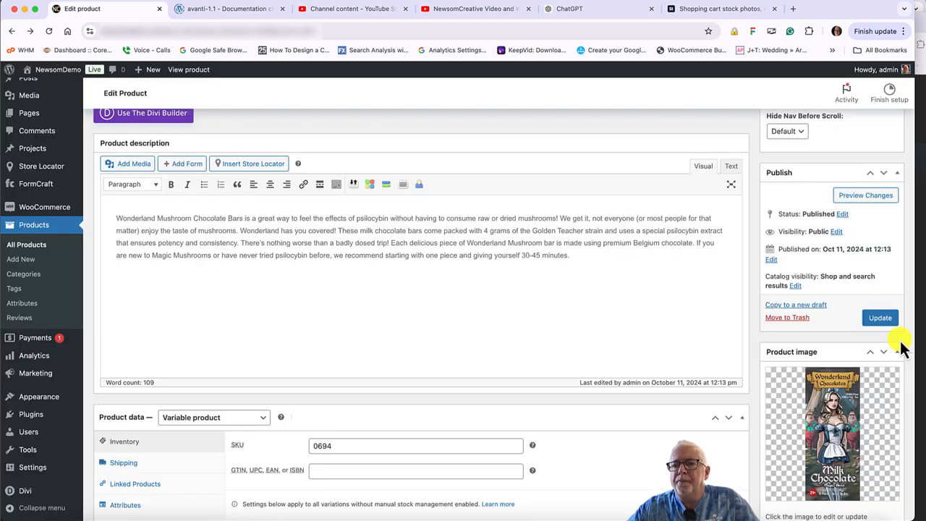
# - Update the product and open its store page to check the main image and page content
pyautogui.click(883, 320)
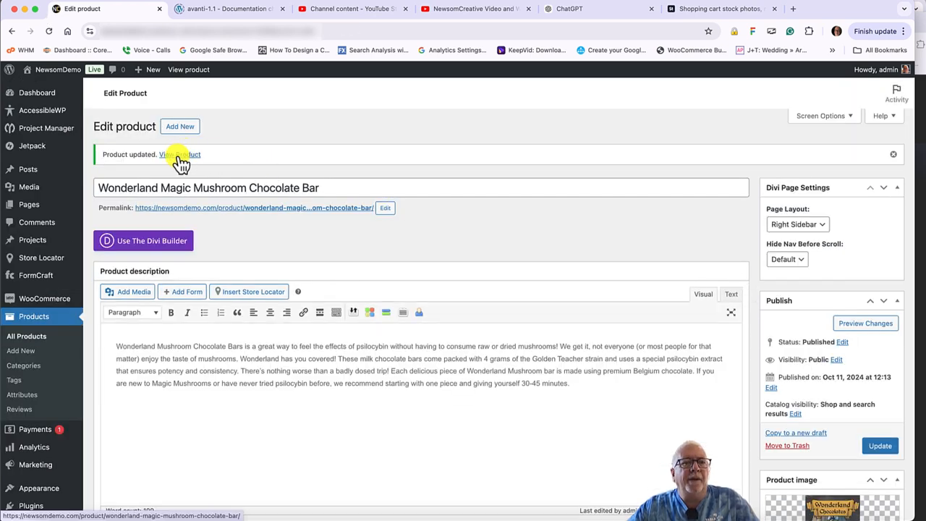
pyautogui.click(180, 156)
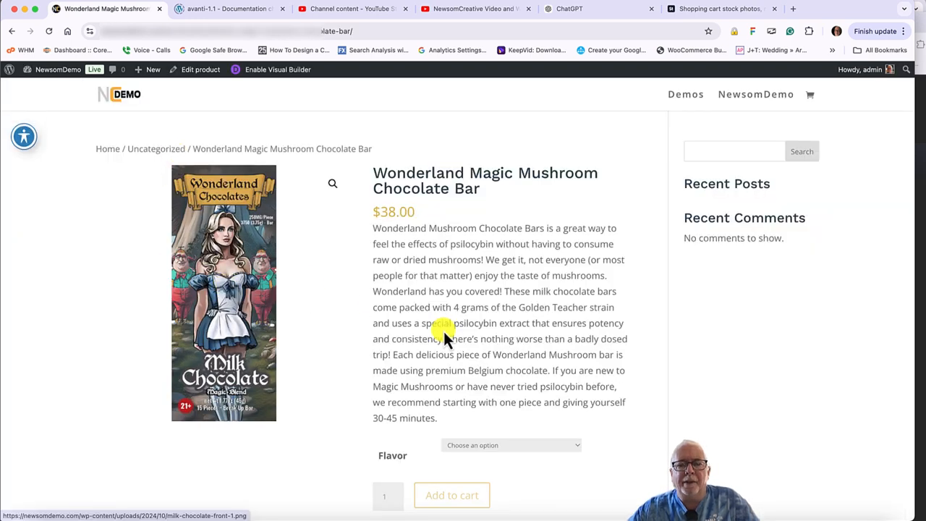
pyautogui.scroll(-5, 511, 335)
pyautogui.scroll(5, 511, 334)
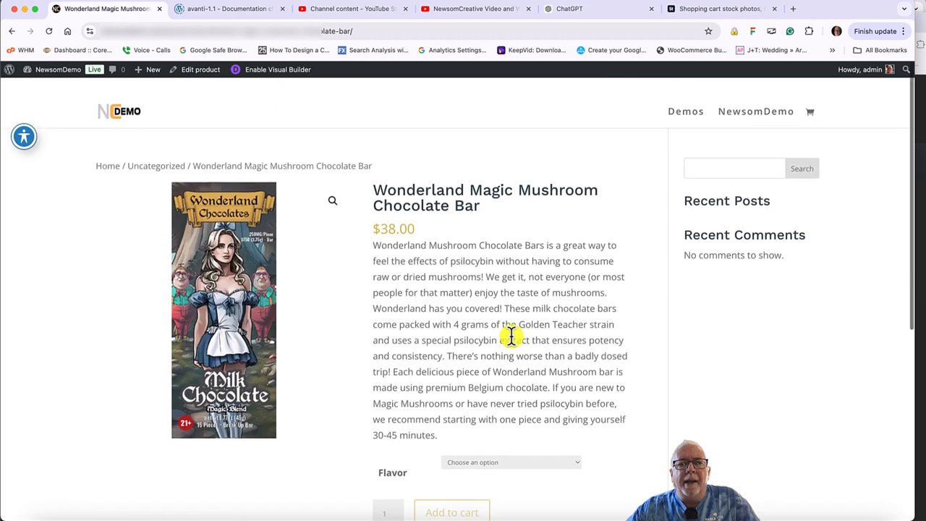